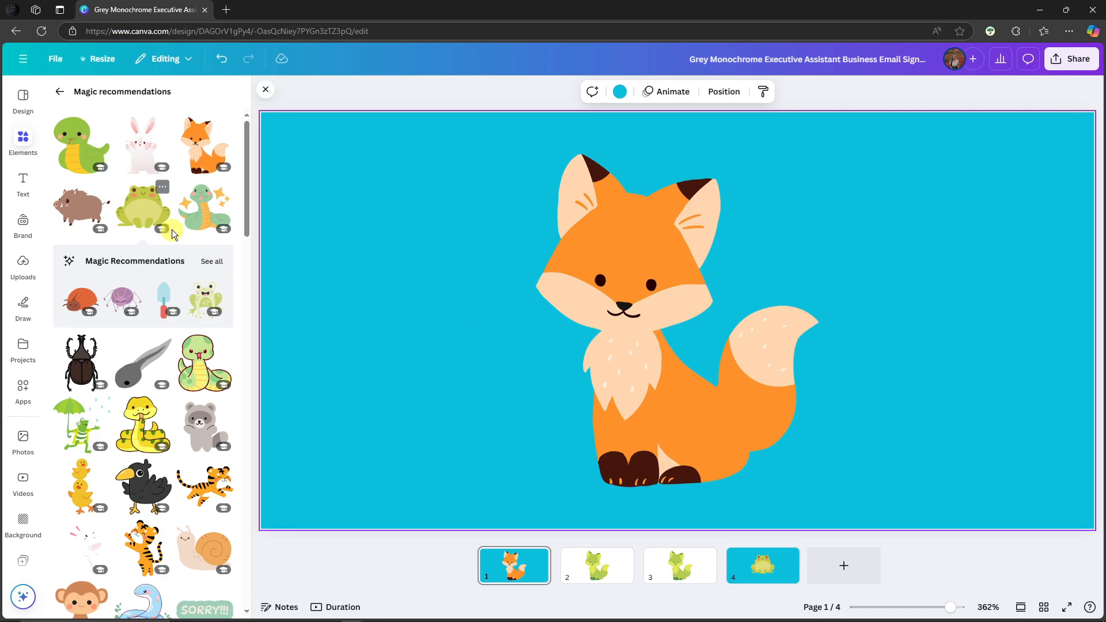
{"action": "scroll", "coordinate": [179, 371], "scroll_direction": "down", "scroll_amount": 2}
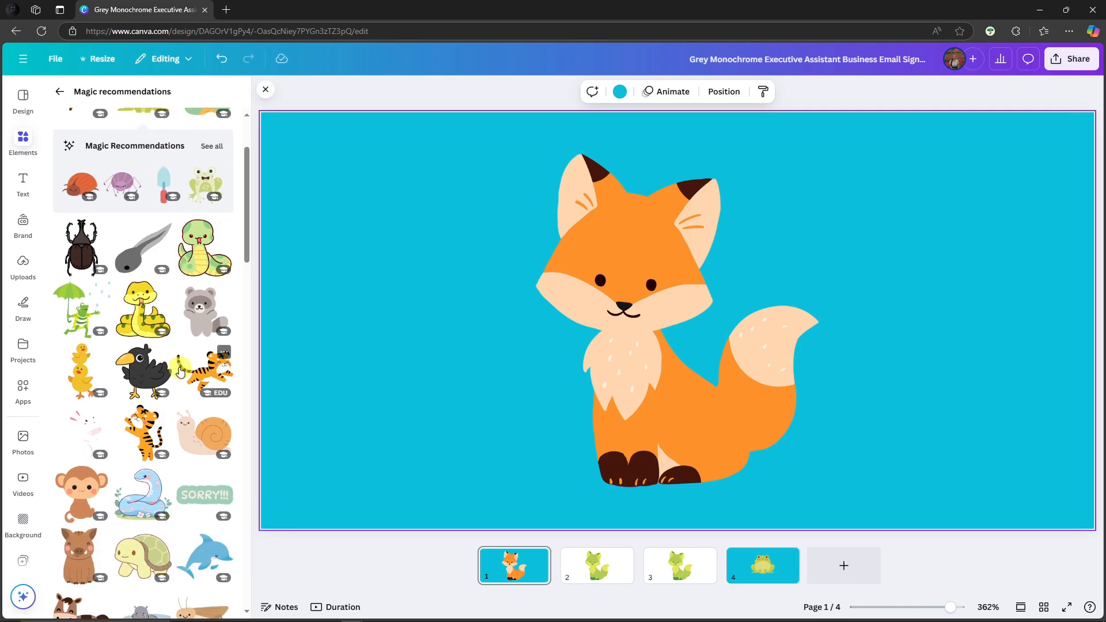
{"action": "scroll", "coordinate": [180, 371], "scroll_direction": "up", "scroll_amount": 2}
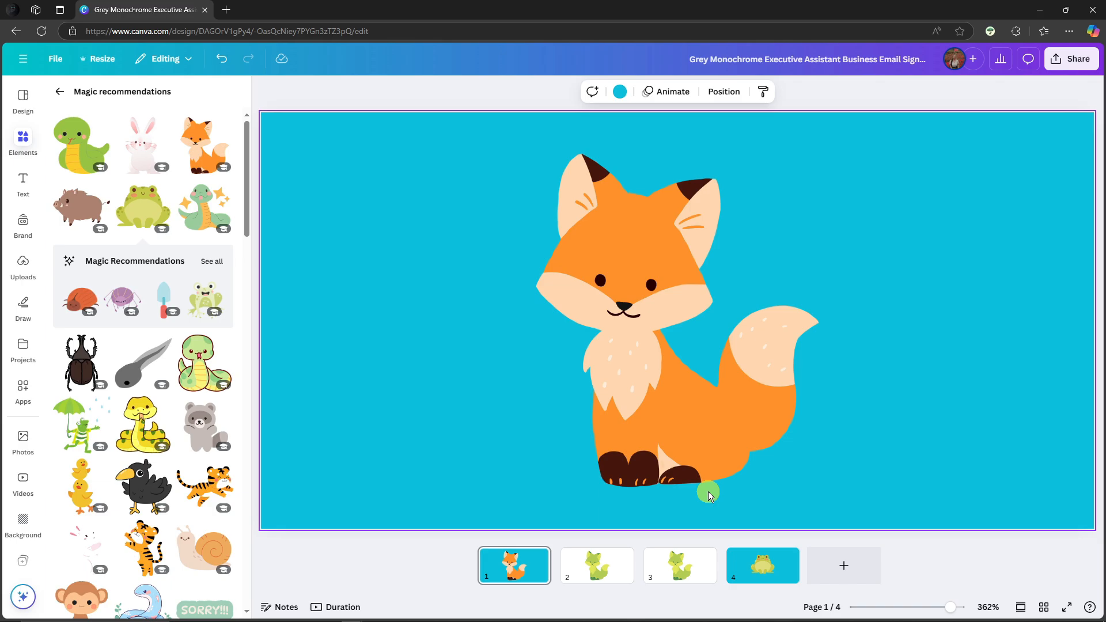
Enlarge the frog graphic on page 4 and centre it on the page
{"action": "left_click", "coordinate": [768, 570]}
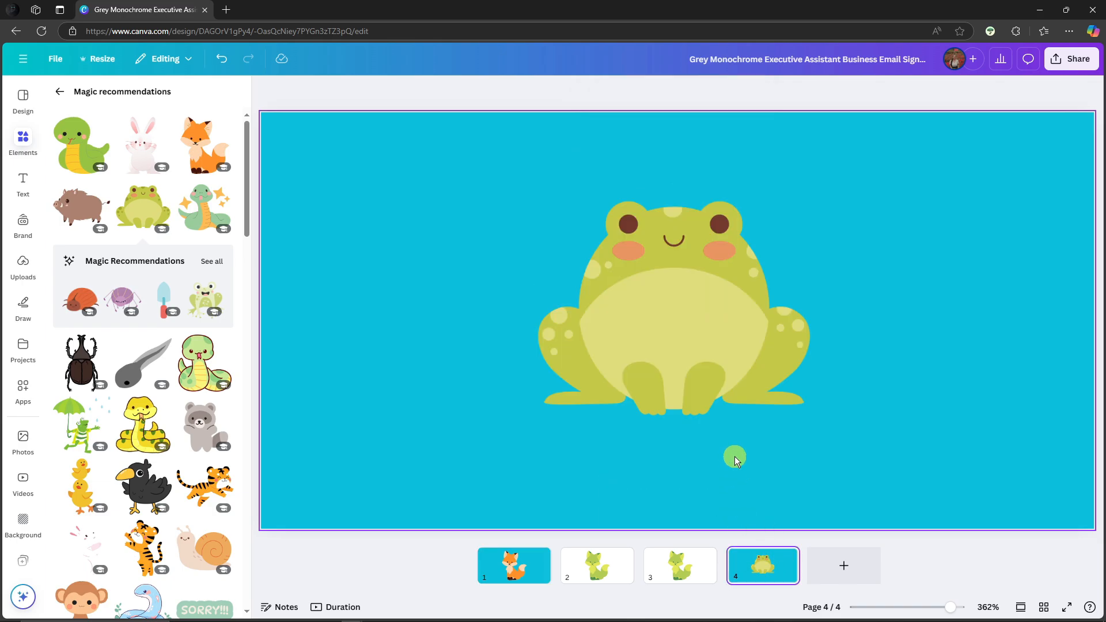
{"action": "left_click", "coordinate": [686, 296]}
{"action": "mouse_move", "coordinate": [697, 307]}
{"action": "left_mouse_down"}
{"action": "mouse_move", "coordinate": [681, 309]}
{"action": "mouse_move", "coordinate": [690, 323]}
{"action": "left_mouse_up"}
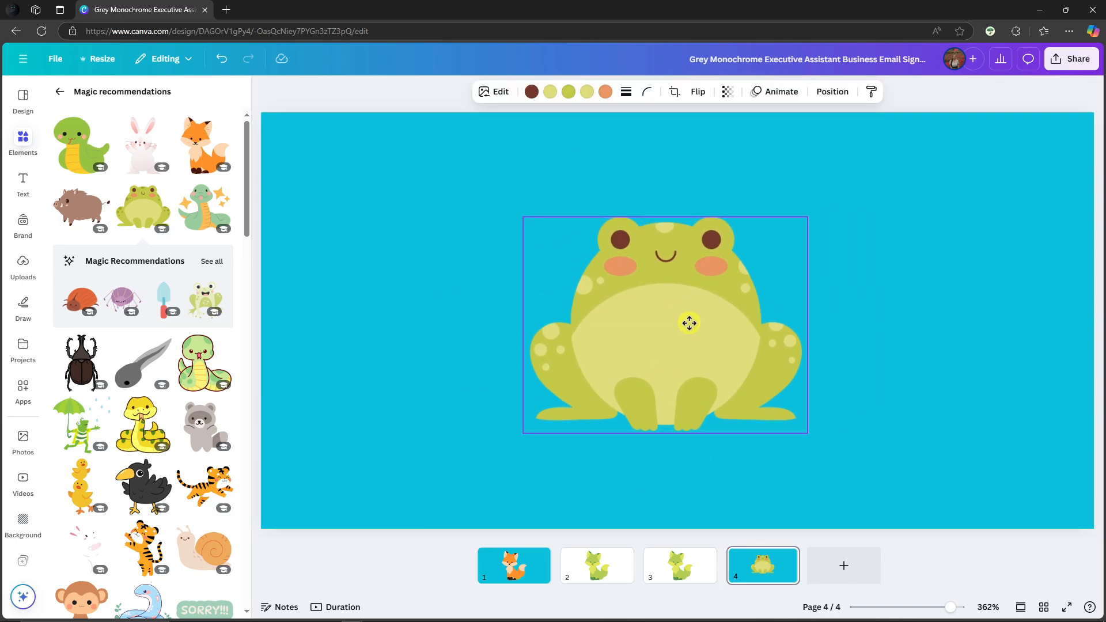
{"action": "left_click_drag", "start_coordinate": [804, 217], "coordinate": [888, 154]}
{"action": "left_click_drag", "start_coordinate": [727, 270], "coordinate": [695, 295]}
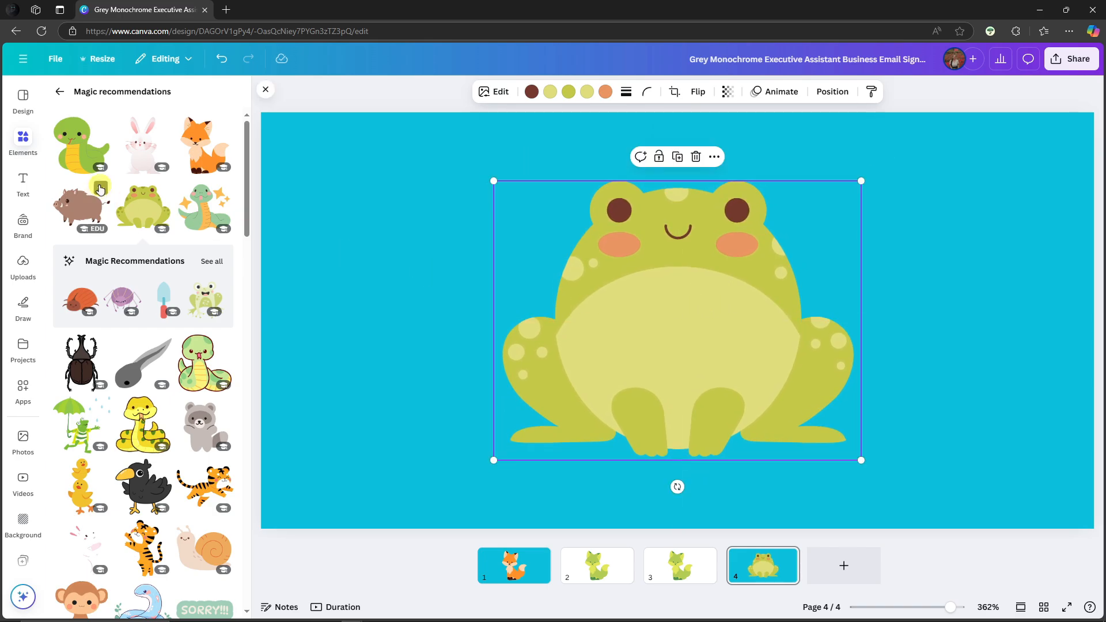
Change the frog's orange cheek colour to the light yellow-green document colour #e0dd77
{"action": "left_click", "coordinate": [603, 92]}
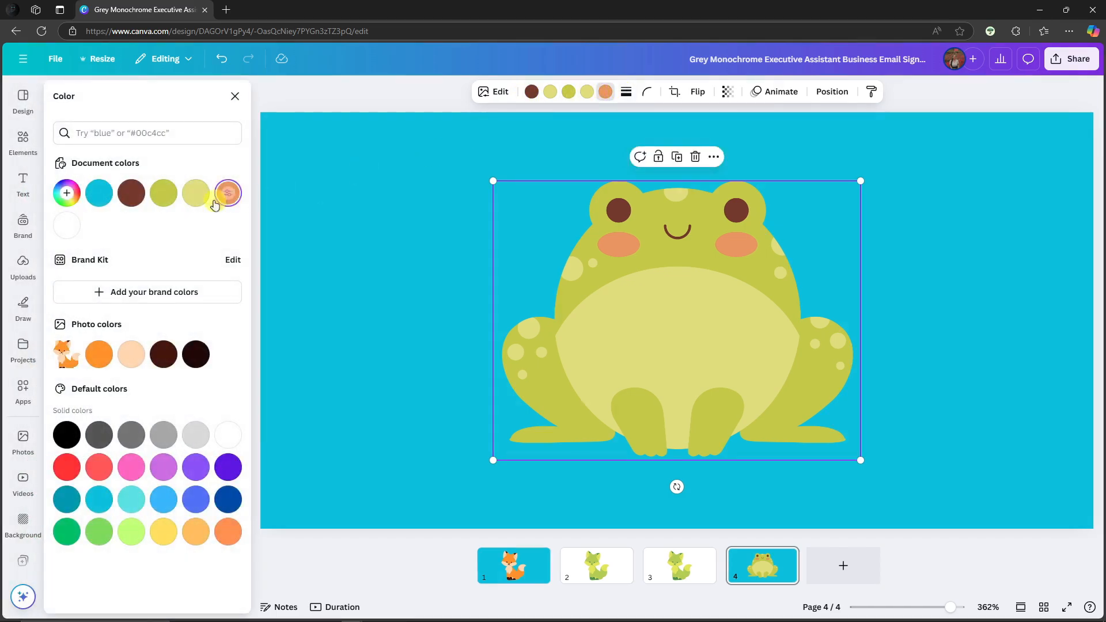
{"action": "left_click", "coordinate": [190, 197]}
{"action": "left_click", "coordinate": [156, 197]}
{"action": "left_click", "coordinate": [135, 199]}
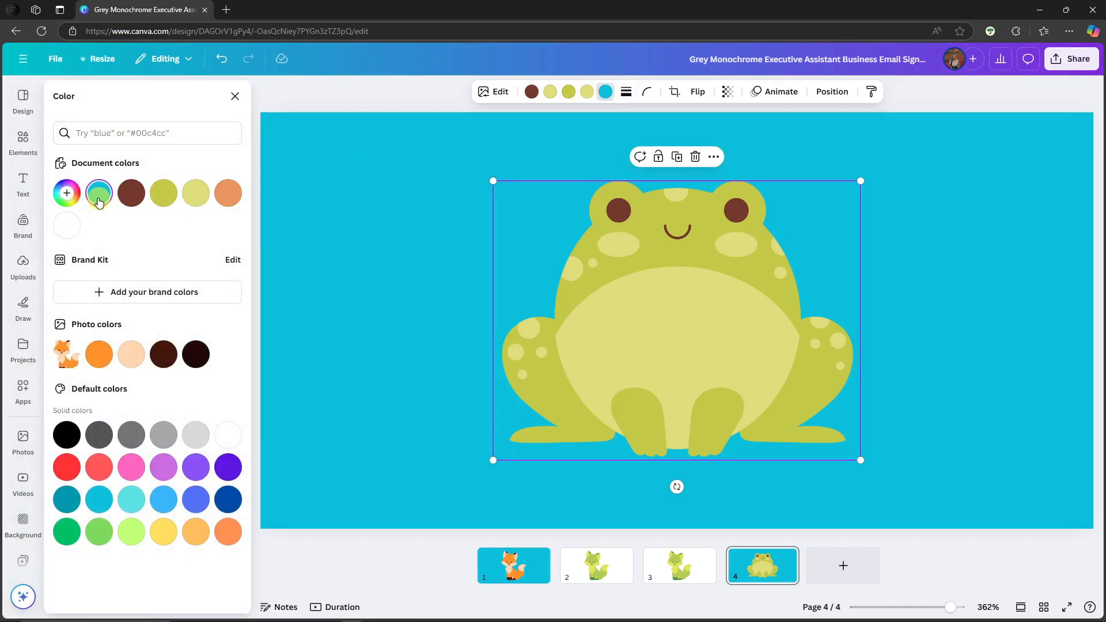
{"action": "left_click", "coordinate": [91, 197]}
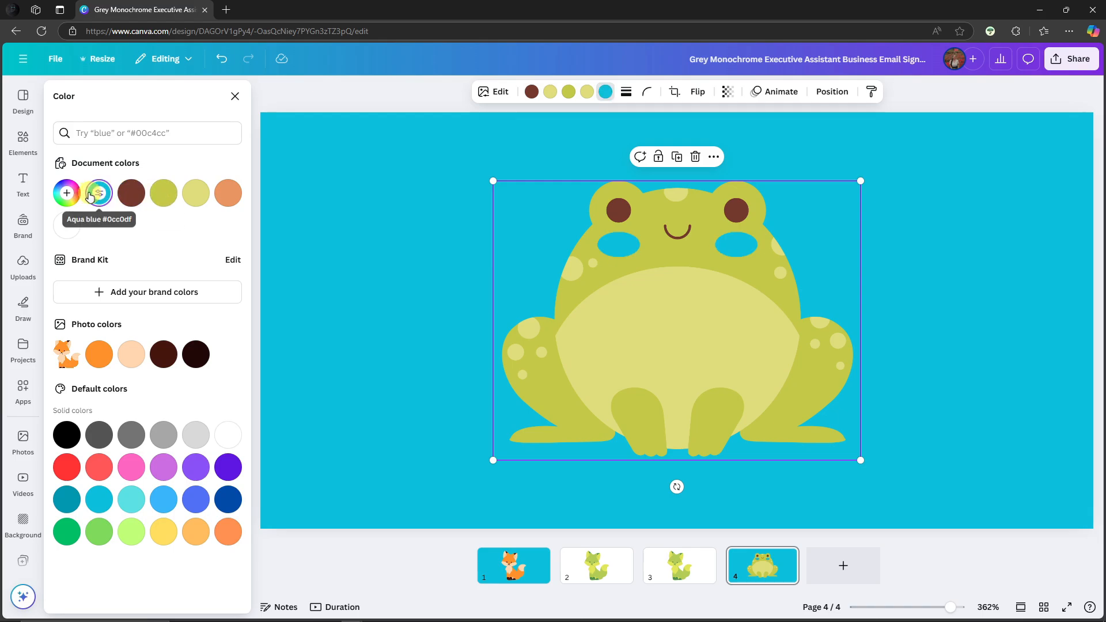
{"action": "left_click", "coordinate": [164, 197]}
{"action": "left_click", "coordinate": [197, 197]}
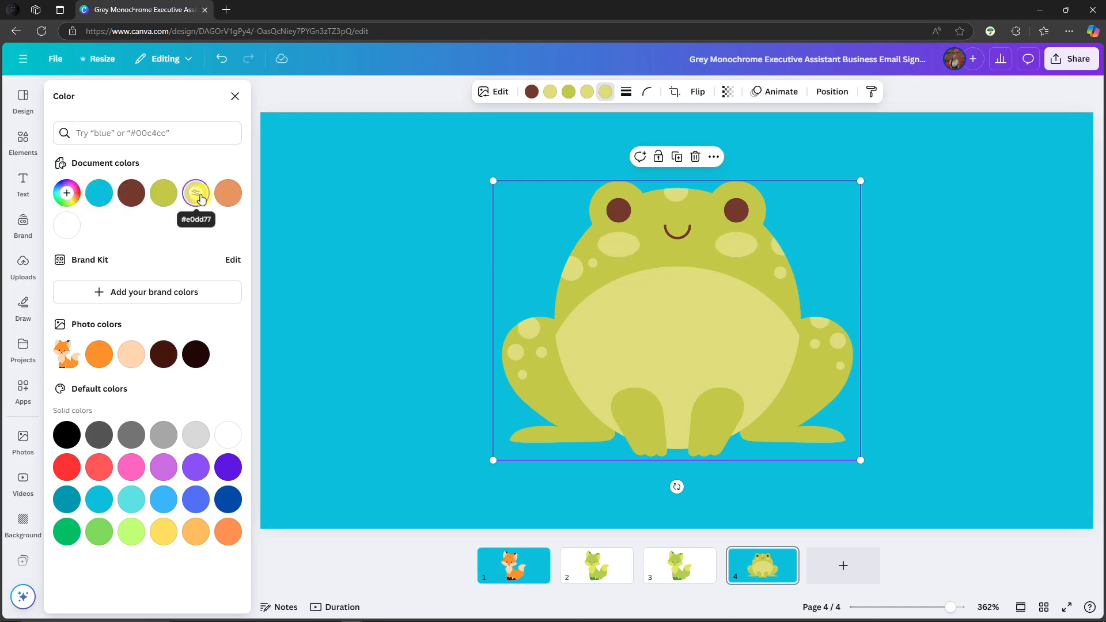
Add the recently used orange fox graphic to page 4 and place it left of the frog
{"action": "left_click", "coordinate": [23, 141]}
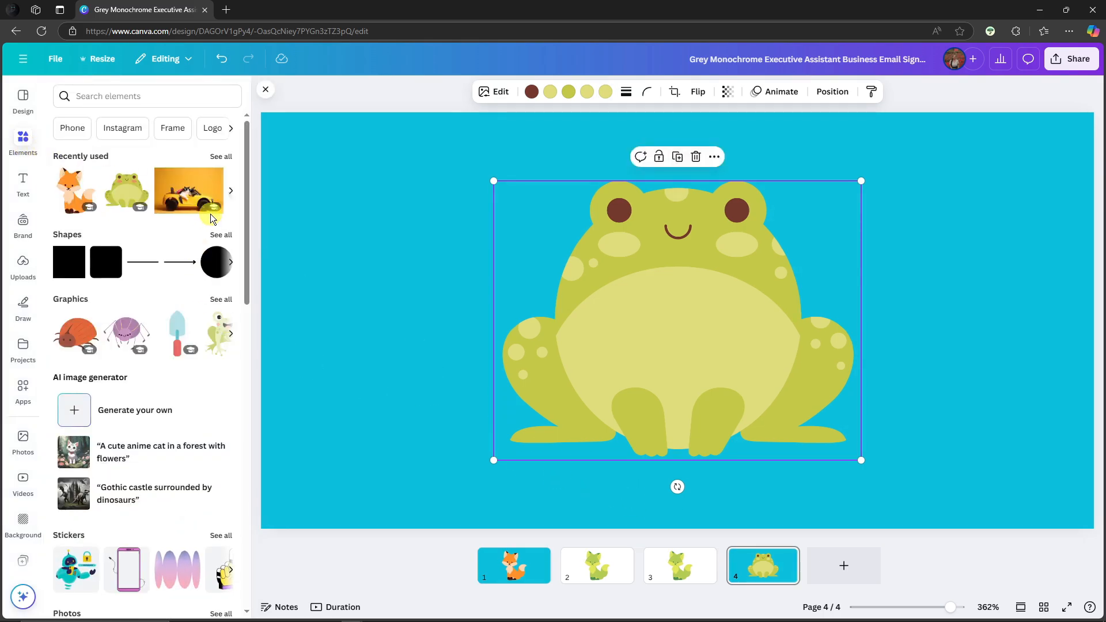
{"action": "left_click", "coordinate": [221, 299]}
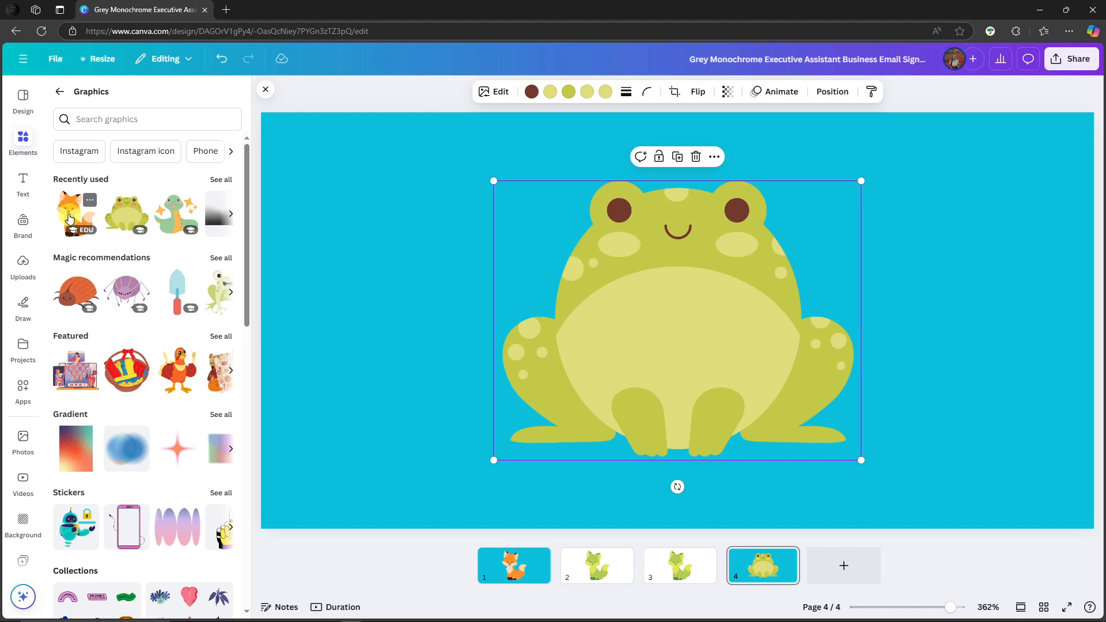
{"action": "left_click", "coordinate": [69, 217]}
{"action": "left_click_drag", "start_coordinate": [629, 289], "coordinate": [350, 267]}
Spread the frog and the fox apart on page 4 so they stand side by side without overlapping
{"action": "left_click", "coordinate": [668, 298]}
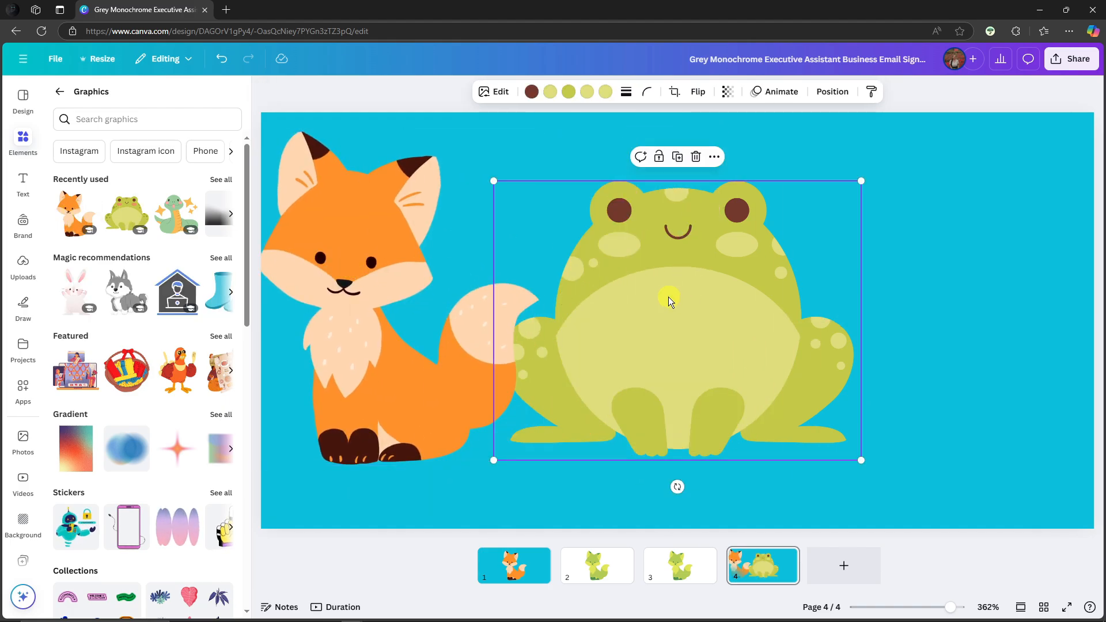
{"action": "left_click_drag", "start_coordinate": [668, 299], "coordinate": [838, 267]}
{"action": "left_click_drag", "start_coordinate": [439, 323], "coordinate": [523, 321]}
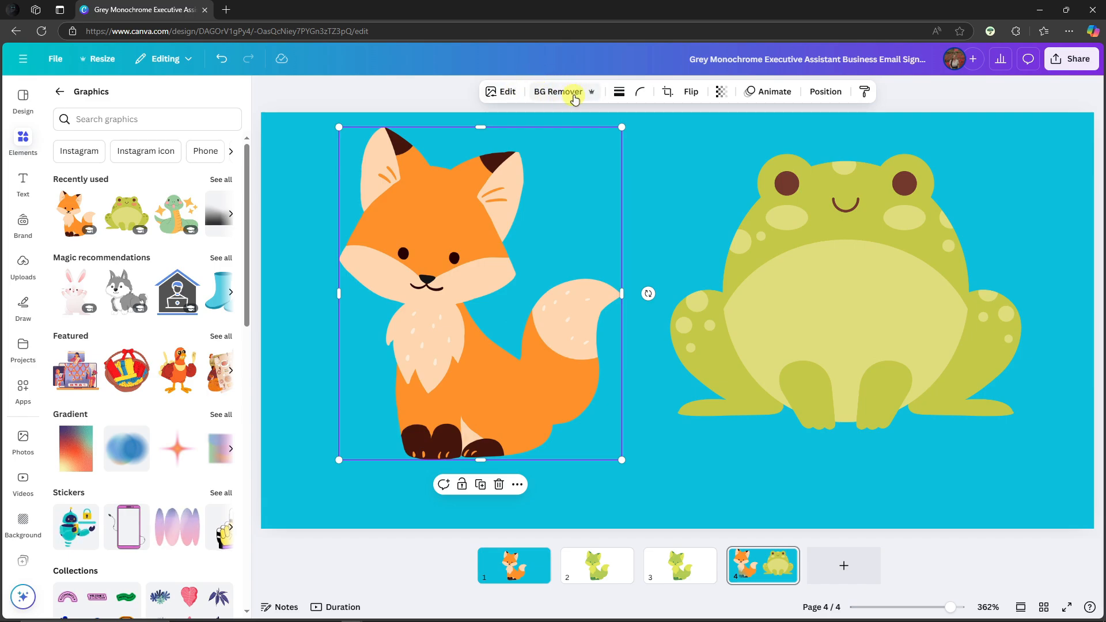
{"action": "left_click", "coordinate": [832, 256]}
{"action": "left_click_drag", "start_coordinate": [832, 257], "coordinate": [847, 270]}
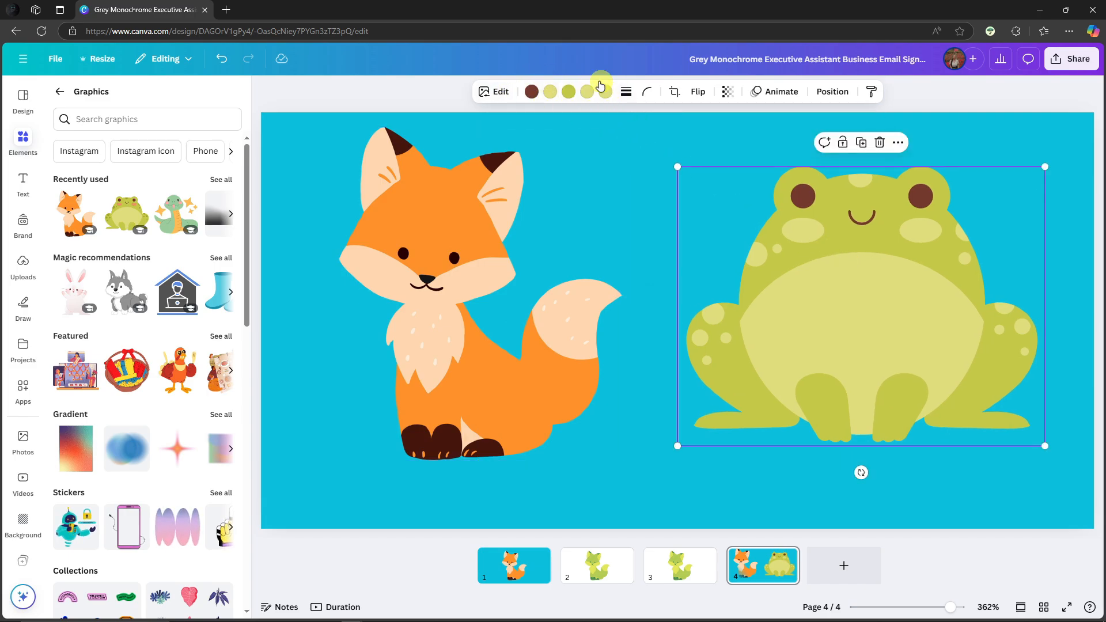
Delete the fox from page 4 and move the frog back to the centre of the page
{"action": "left_click", "coordinate": [397, 283]}
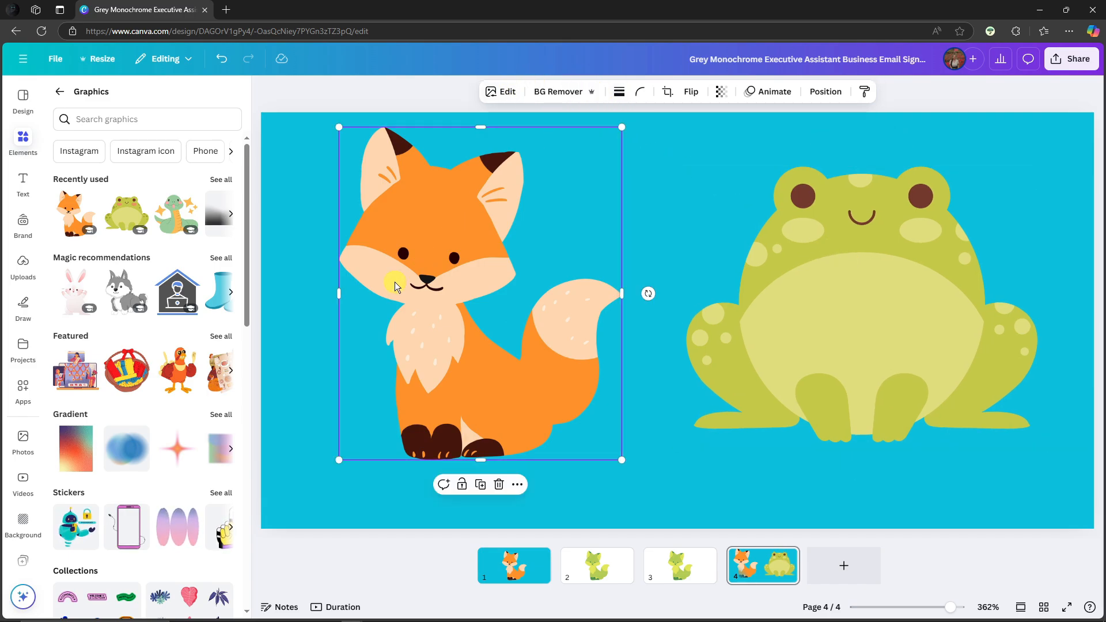
{"action": "key", "text": "Delete"}
{"action": "left_click_drag", "start_coordinate": [812, 299], "coordinate": [646, 310]}
{"action": "left_click", "coordinate": [451, 212]}
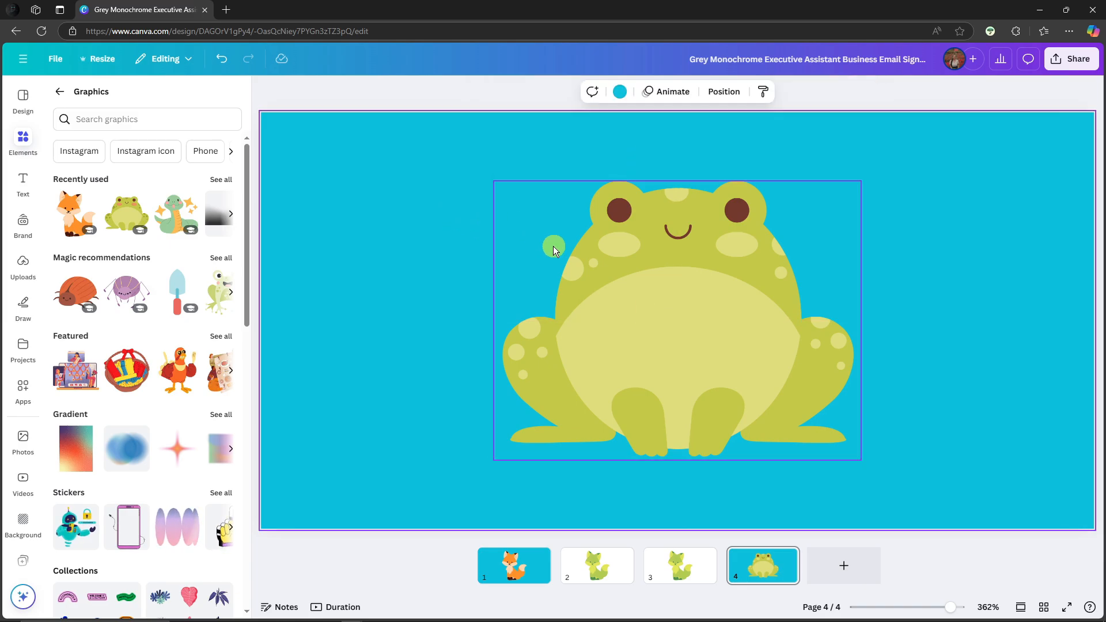
{"action": "left_click", "coordinate": [711, 289]}
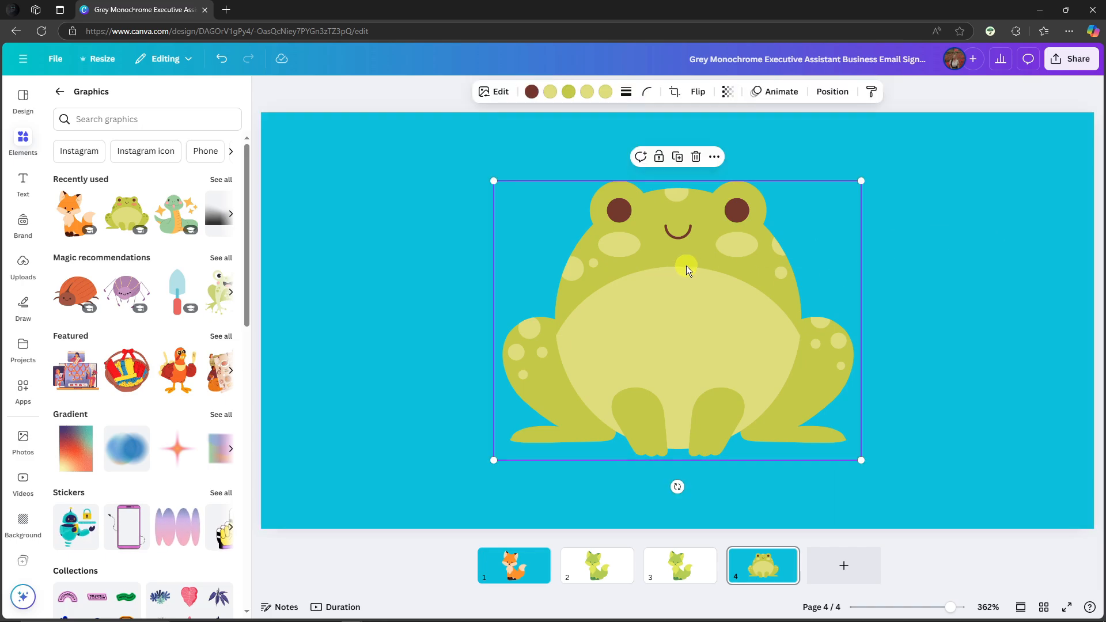
Shift the fox on page 1 slightly to the right
{"action": "left_click", "coordinate": [513, 562]}
{"action": "left_click", "coordinate": [647, 281]}
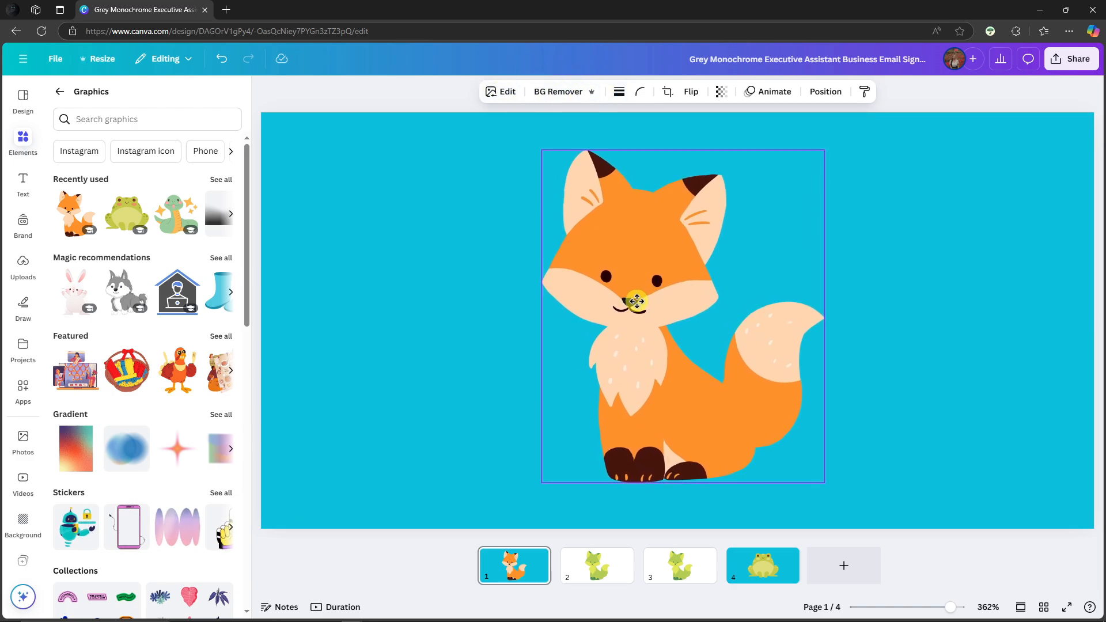
{"action": "left_click_drag", "start_coordinate": [631, 303], "coordinate": [652, 282]}
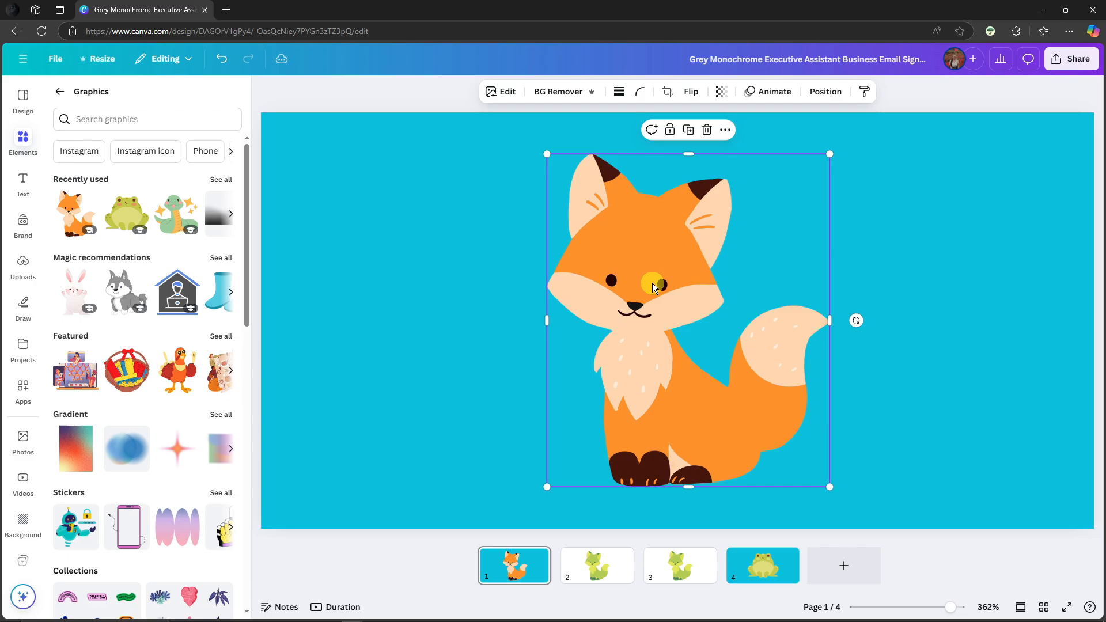
Apply the Duotone effect with the Amber preset to the fox on page 1
{"action": "left_click", "coordinate": [504, 94]}
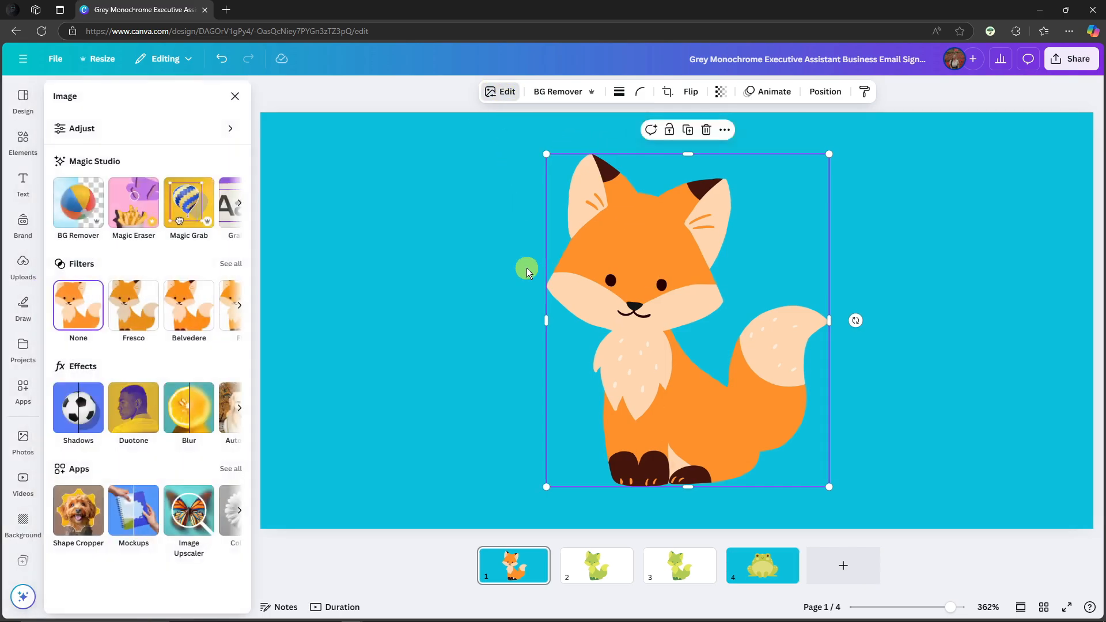
{"action": "left_click", "coordinate": [59, 369]}
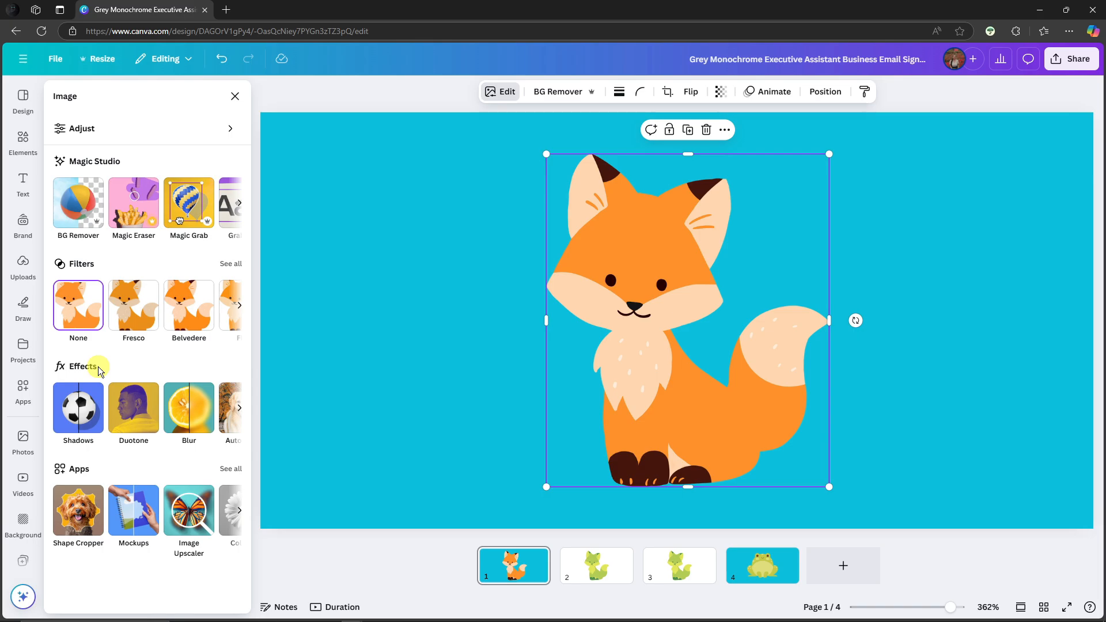
{"action": "left_click", "coordinate": [134, 418]}
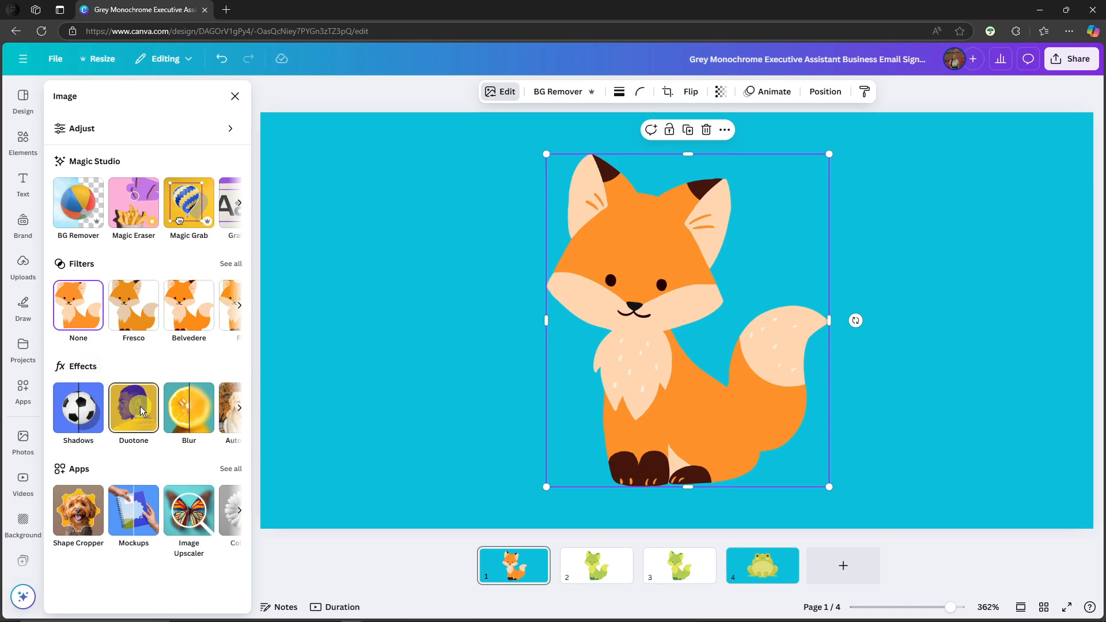
{"action": "left_click", "coordinate": [141, 406]}
{"action": "scroll", "coordinate": [129, 358], "scroll_direction": "down", "scroll_amount": 4}
{"action": "scroll", "coordinate": [144, 347], "scroll_direction": "up", "scroll_amount": 4}
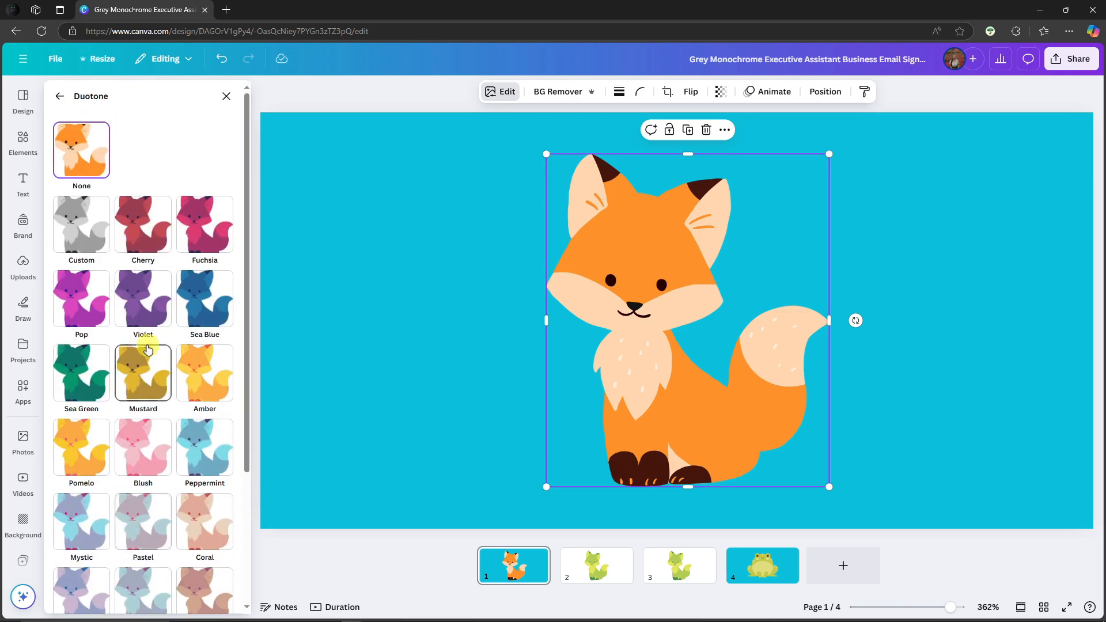
{"action": "scroll", "coordinate": [144, 345], "scroll_direction": "down", "scroll_amount": 3}
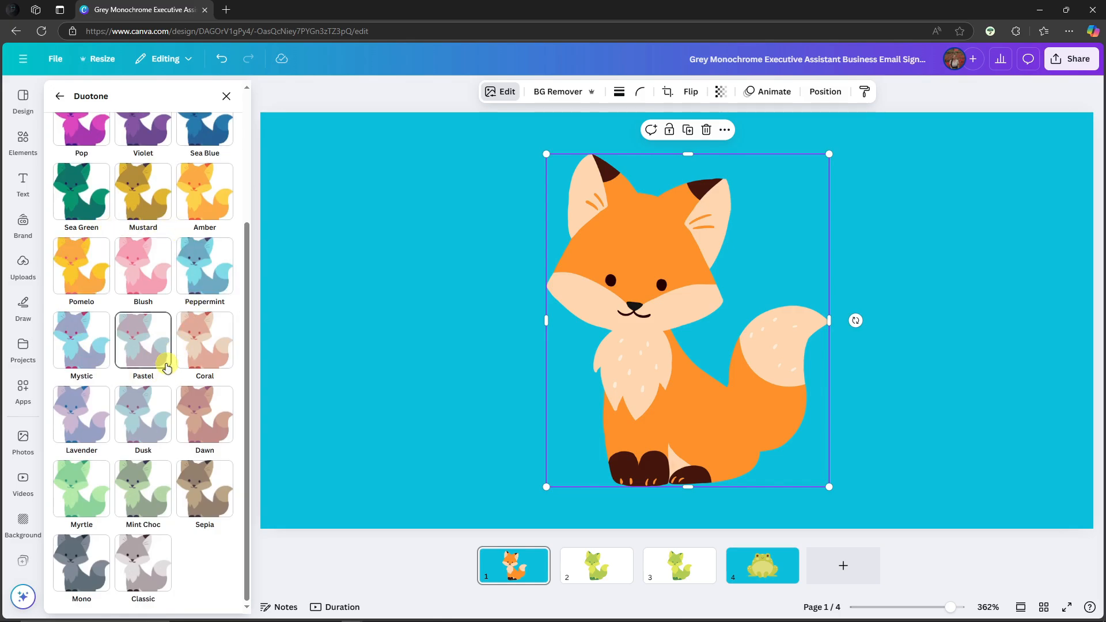
{"action": "scroll", "coordinate": [148, 384], "scroll_direction": "up", "scroll_amount": 3}
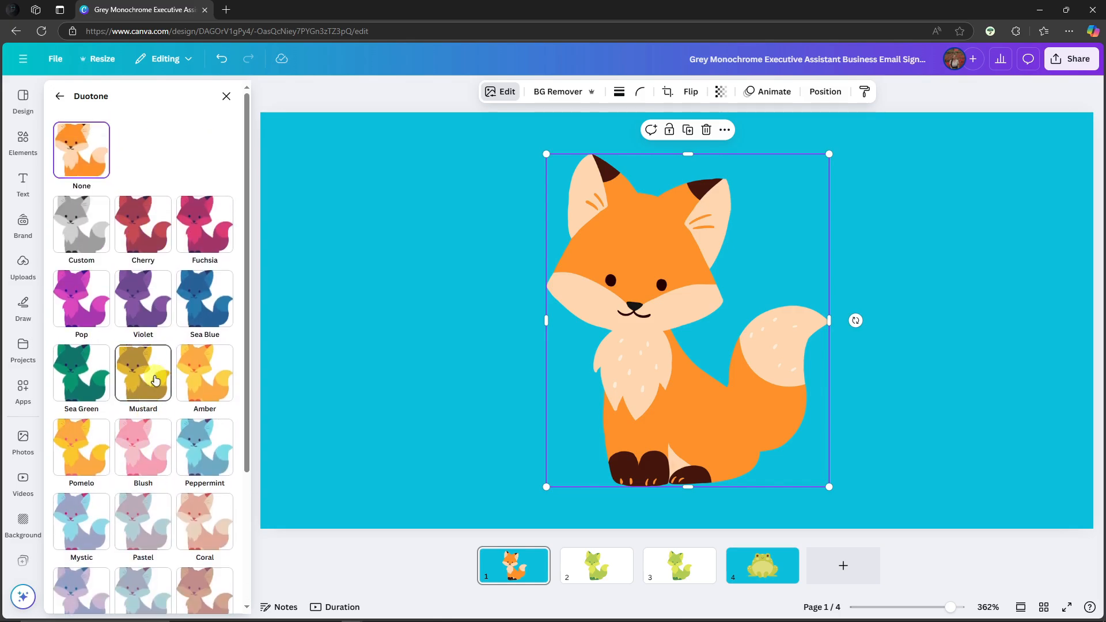
{"action": "scroll", "coordinate": [153, 381], "scroll_direction": "down", "scroll_amount": 3}
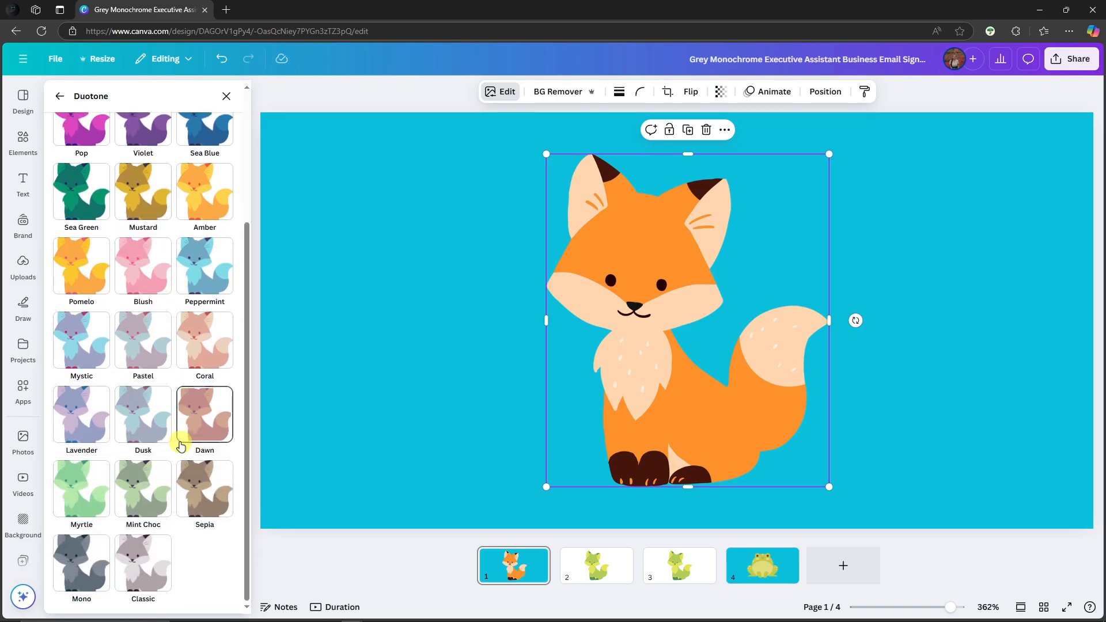
{"action": "scroll", "coordinate": [167, 455], "scroll_direction": "up", "scroll_amount": 2}
{"action": "left_click", "coordinate": [205, 306]}
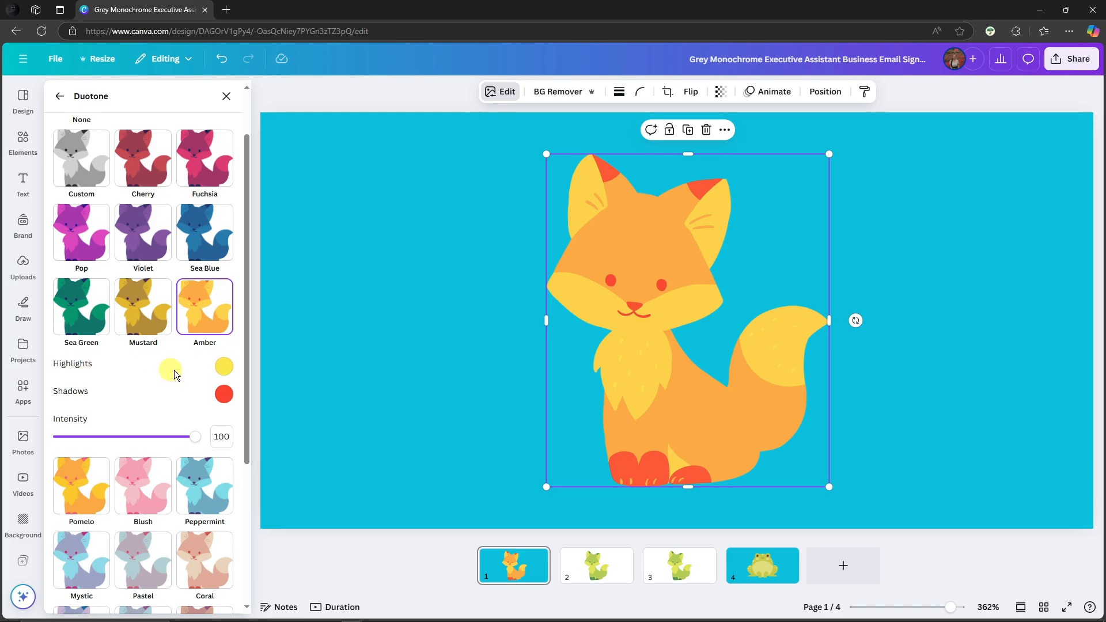
Set the Amber duotone's highlights colour to the pale beige #E6E2C1
{"action": "left_click", "coordinate": [226, 369]}
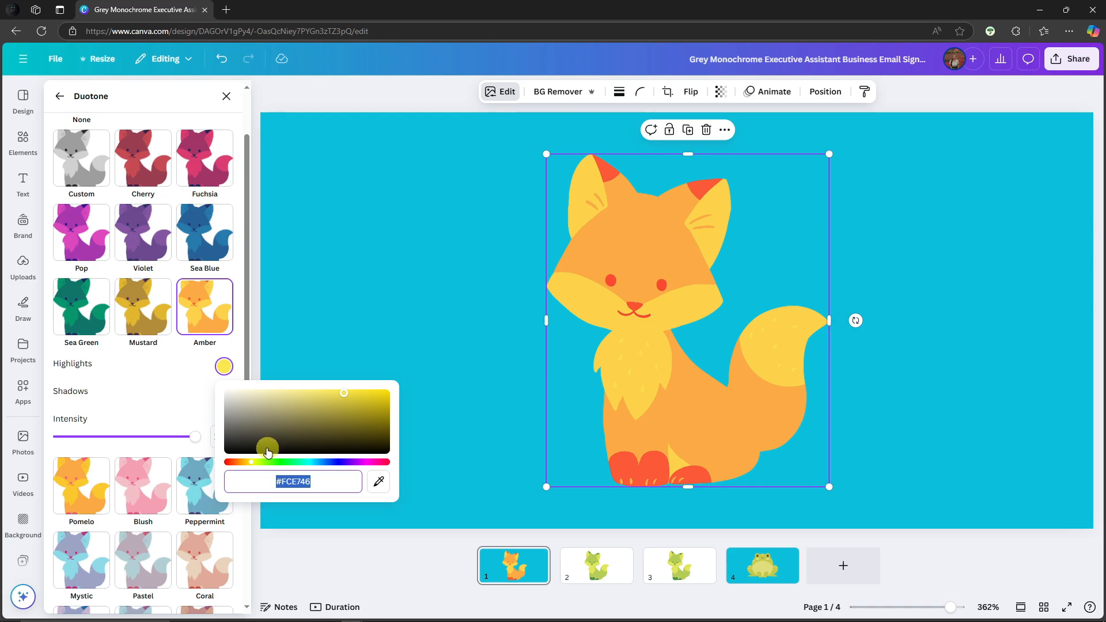
{"action": "left_click_drag", "start_coordinate": [329, 482], "coordinate": [282, 483]}
{"action": "left_click_drag", "start_coordinate": [354, 417], "coordinate": [252, 398]}
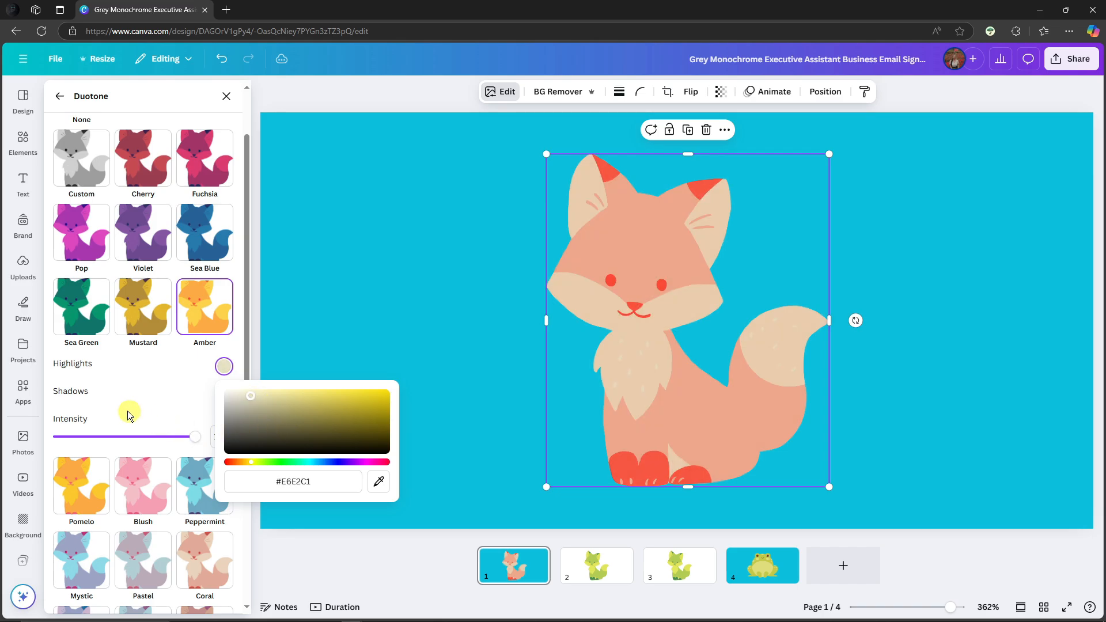
{"action": "left_click", "coordinate": [103, 401]}
Set the duotone's shadows colour to a bright magenta, about #DE2FFB
{"action": "left_click", "coordinate": [224, 397]}
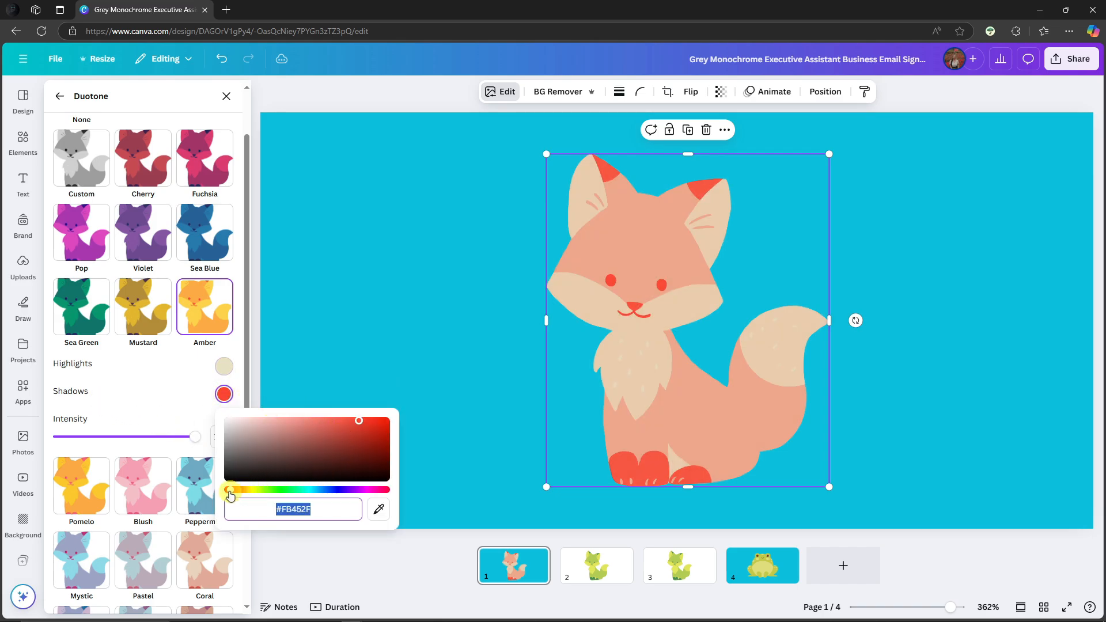
{"action": "left_click_drag", "start_coordinate": [230, 490], "coordinate": [352, 496]}
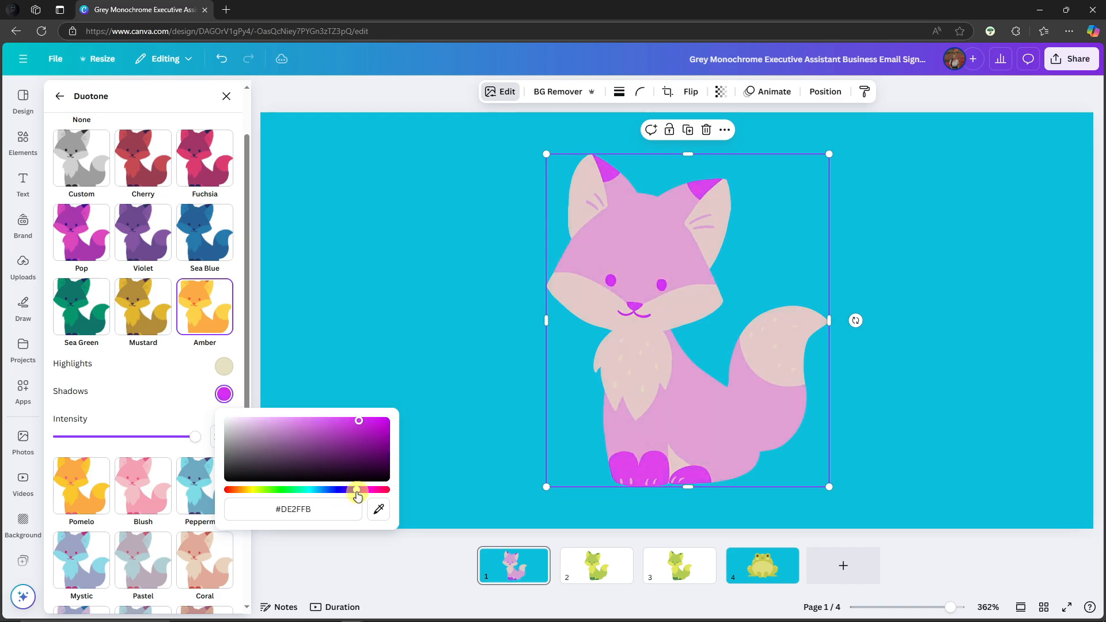
{"action": "left_click", "coordinate": [165, 399]}
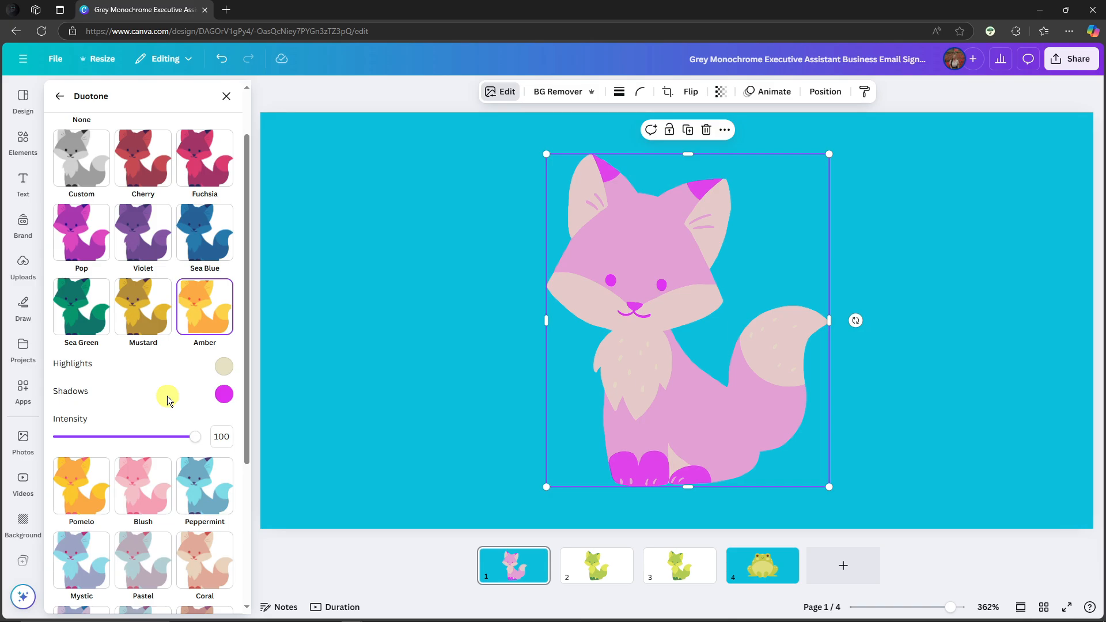
Change the first light yellow-green colour of the frog on page 4 to the darker olive-green document colour
{"action": "left_click", "coordinate": [759, 559]}
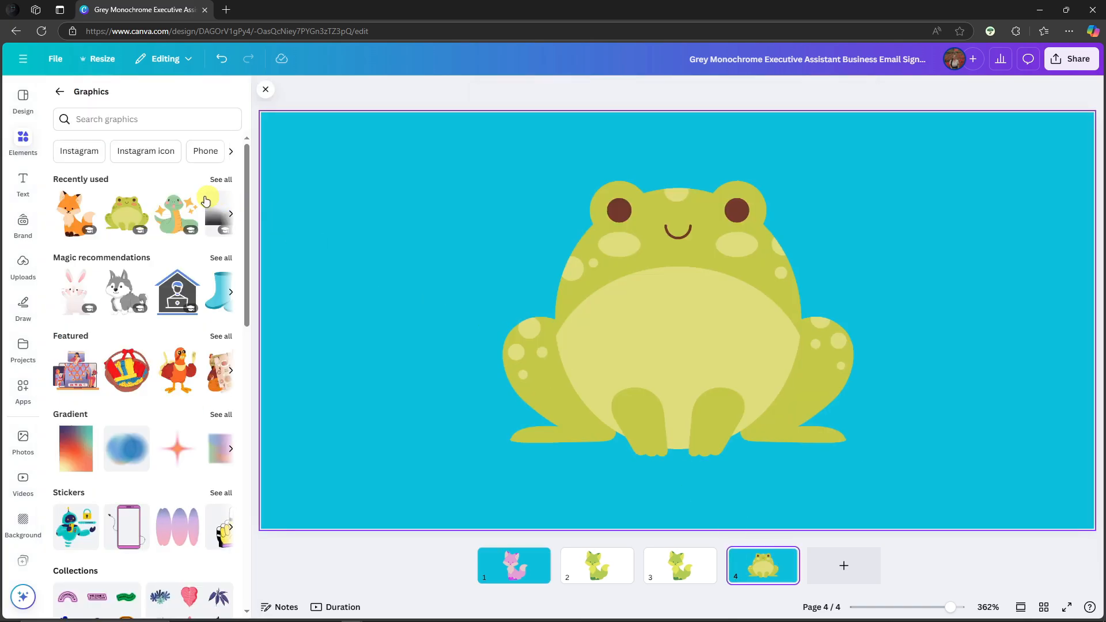
{"action": "left_click", "coordinate": [623, 168]}
{"action": "left_click", "coordinate": [549, 92]}
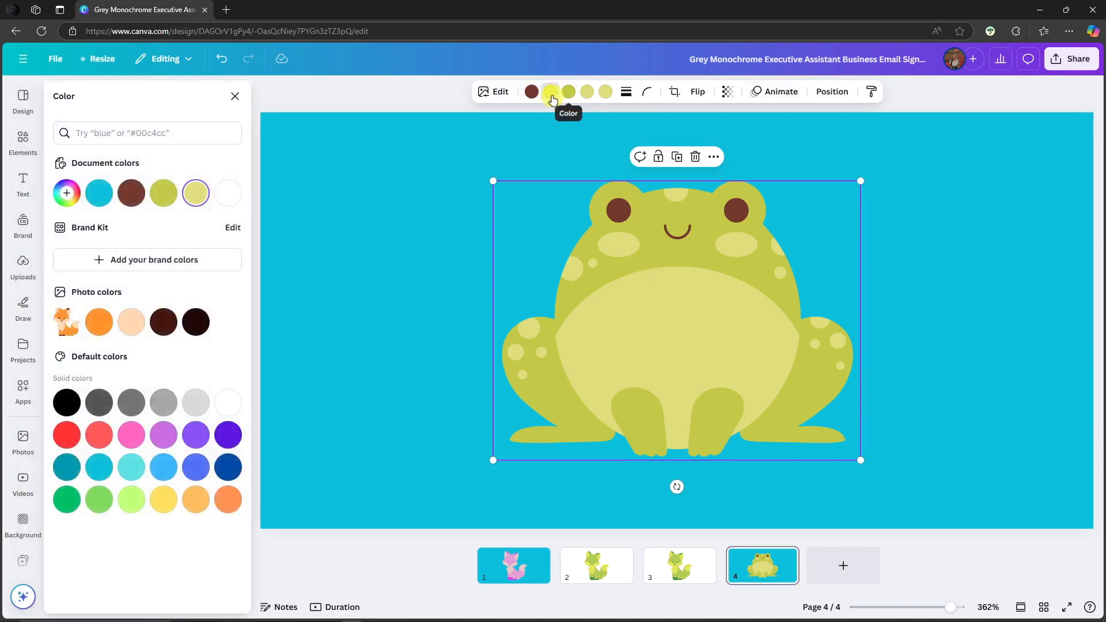
{"action": "left_click", "coordinate": [168, 196]}
Return to page 1 and select the recoloured fox
{"action": "left_click", "coordinate": [519, 573]}
{"action": "left_click", "coordinate": [655, 317]}
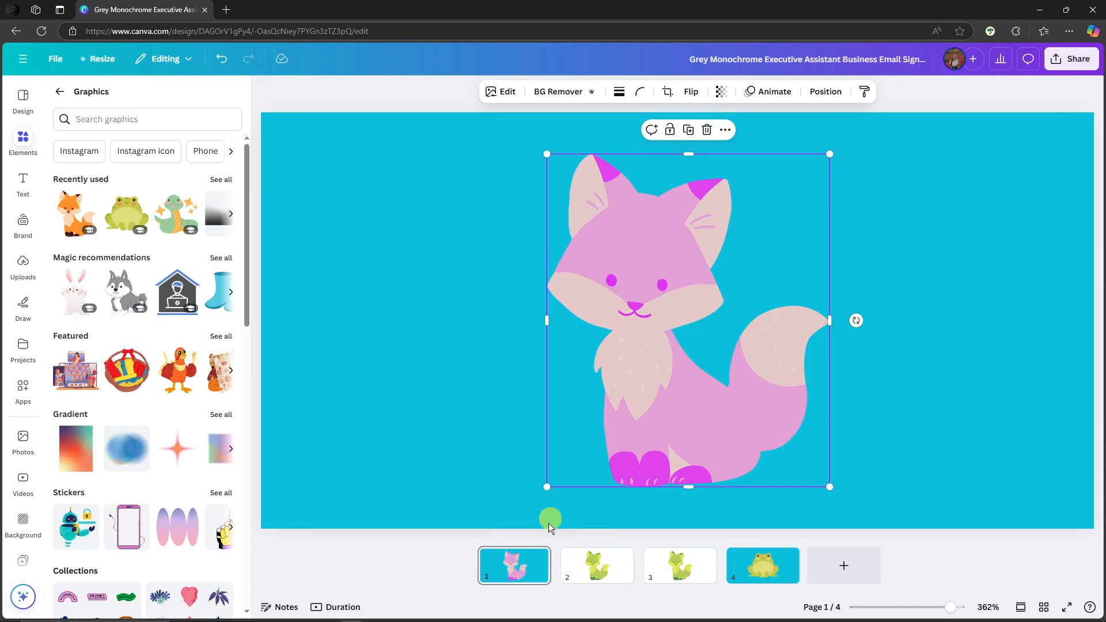
Duplicate page 1, set the duplicate's background to white, and compare it with the original page
{"action": "right_click", "coordinate": [531, 562]}
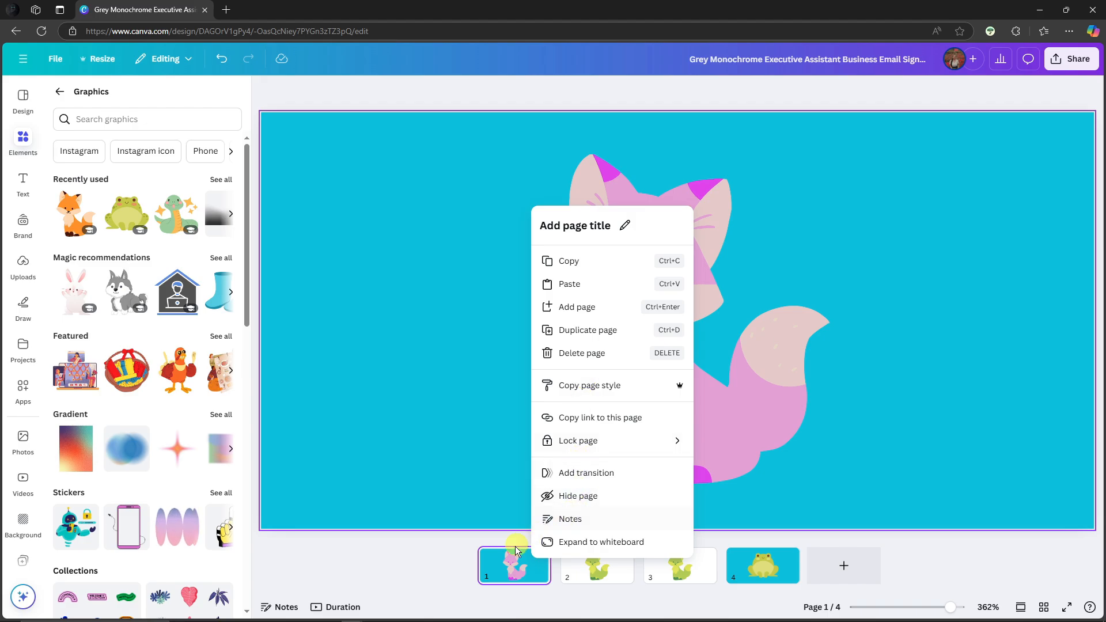
{"action": "left_click", "coordinate": [553, 342]}
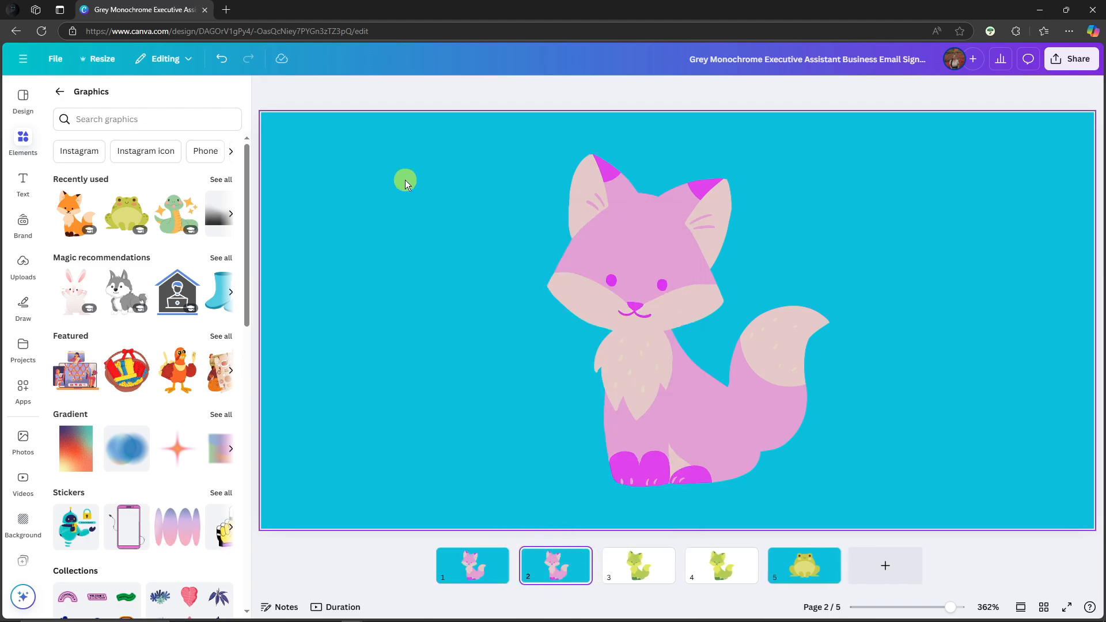
{"action": "left_click", "coordinate": [406, 179]}
{"action": "left_click", "coordinate": [618, 92]}
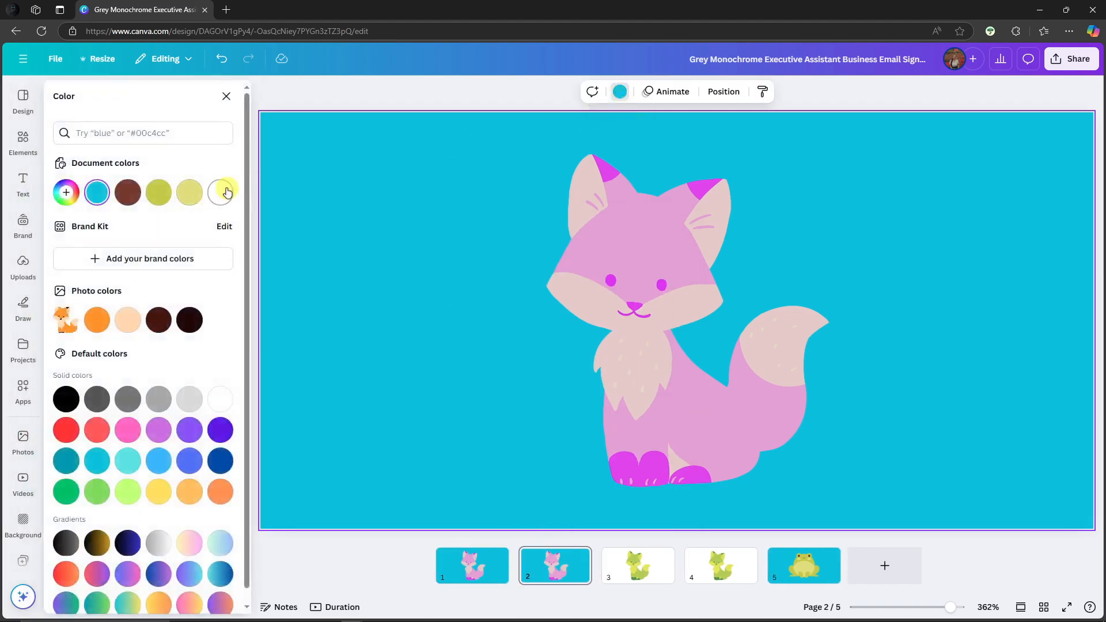
{"action": "left_click", "coordinate": [220, 192]}
{"action": "left_click", "coordinate": [470, 564]}
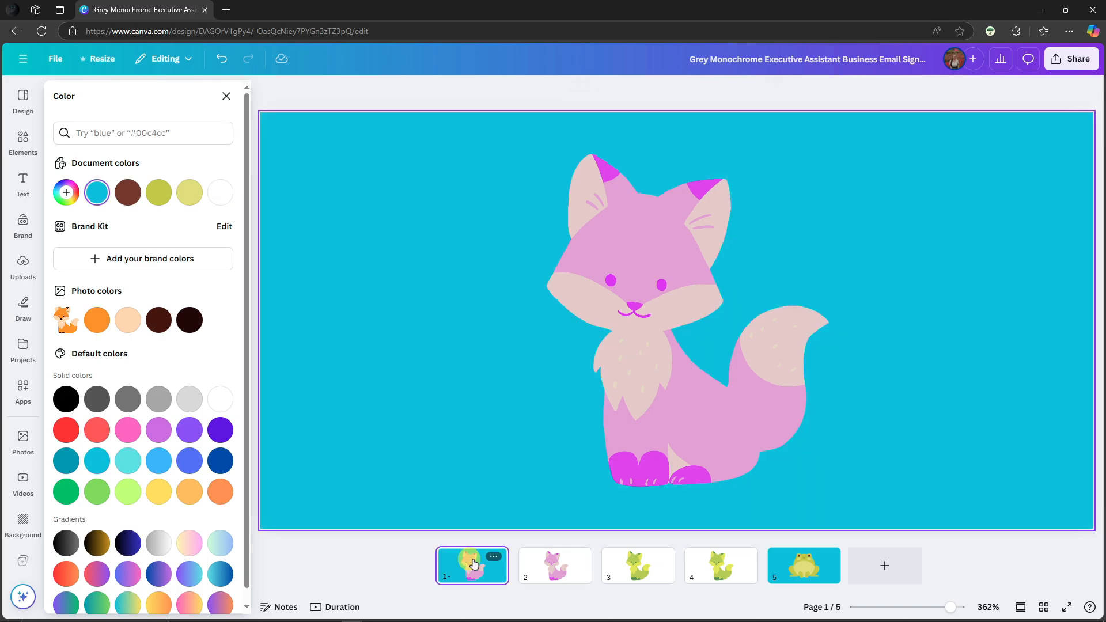
{"action": "left_click", "coordinate": [546, 568]}
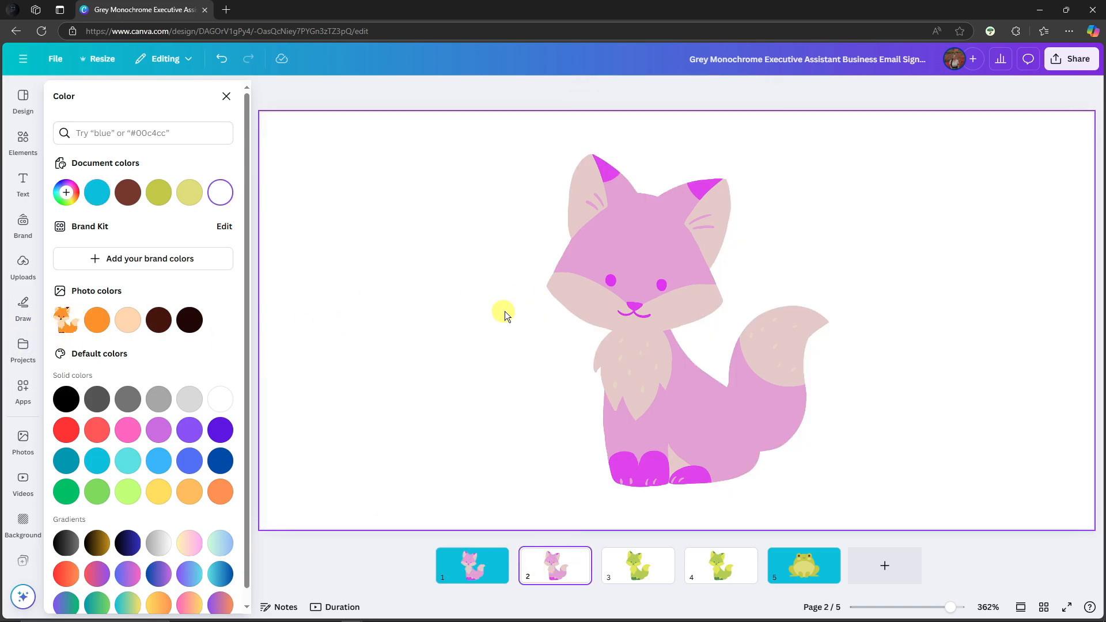
Add the original orange fox graphic to page 2 and place it to the left of the recoloured pink fox
{"action": "left_click", "coordinate": [23, 138]}
{"action": "left_click", "coordinate": [73, 190]}
{"action": "left_click_drag", "start_coordinate": [703, 289], "coordinate": [447, 289]}
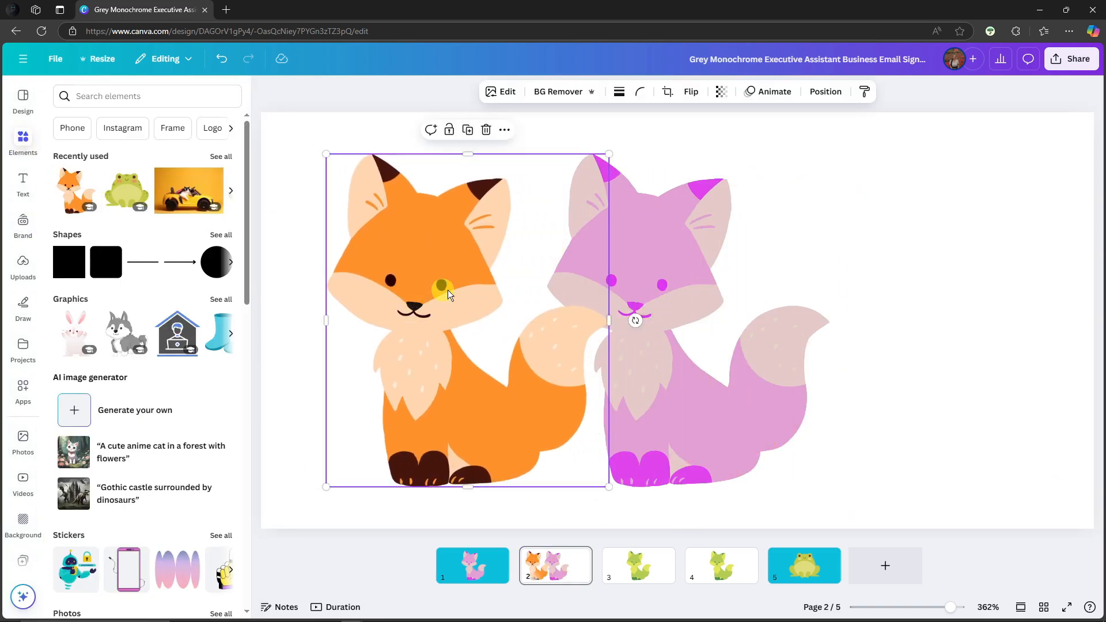
{"action": "left_click_drag", "start_coordinate": [654, 271], "coordinate": [769, 254]}
{"action": "left_click_drag", "start_coordinate": [484, 307], "coordinate": [526, 310]}
{"action": "left_click", "coordinate": [901, 469]}
{"action": "left_click_drag", "start_coordinate": [851, 395], "coordinate": [857, 411]}
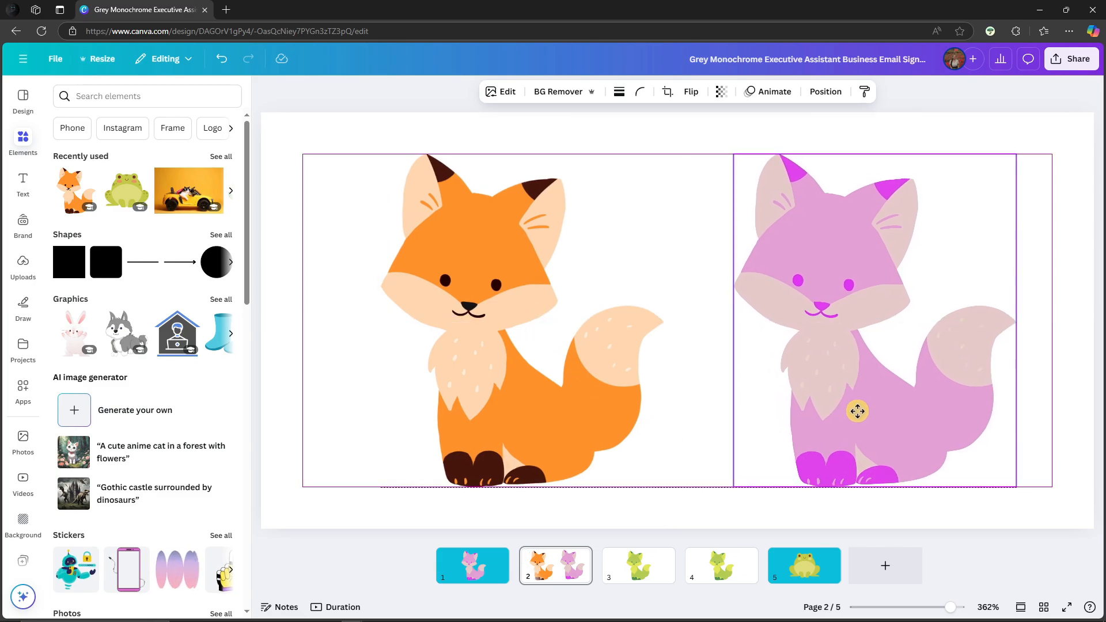
{"action": "left_click", "coordinate": [983, 515]}
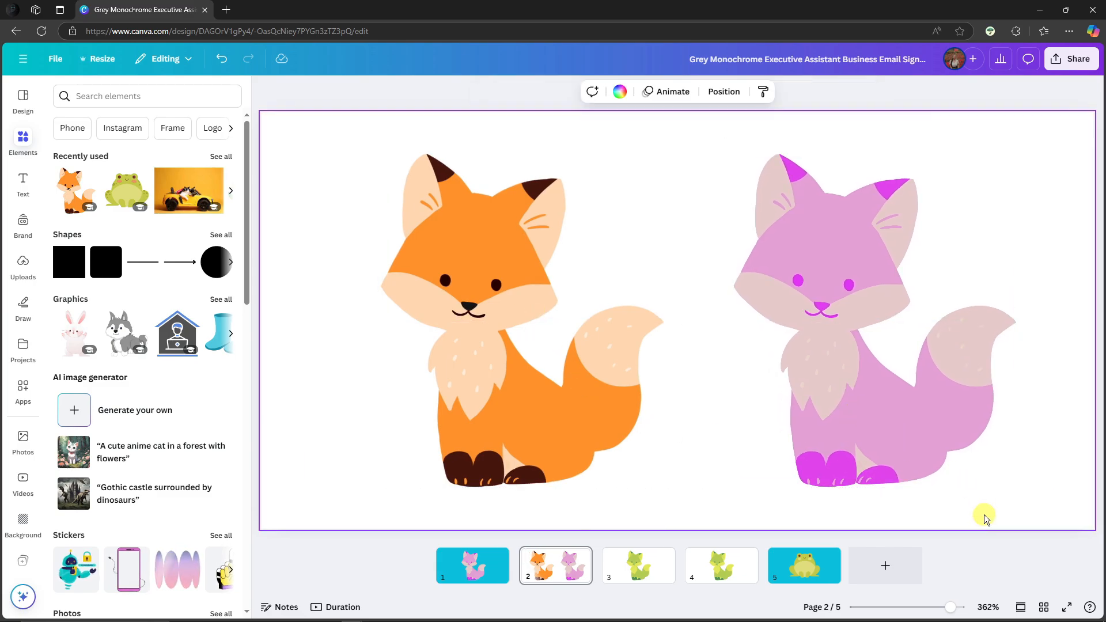
Delete page 2 with the two foxes and return to page 1
{"action": "right_click", "coordinate": [562, 566]}
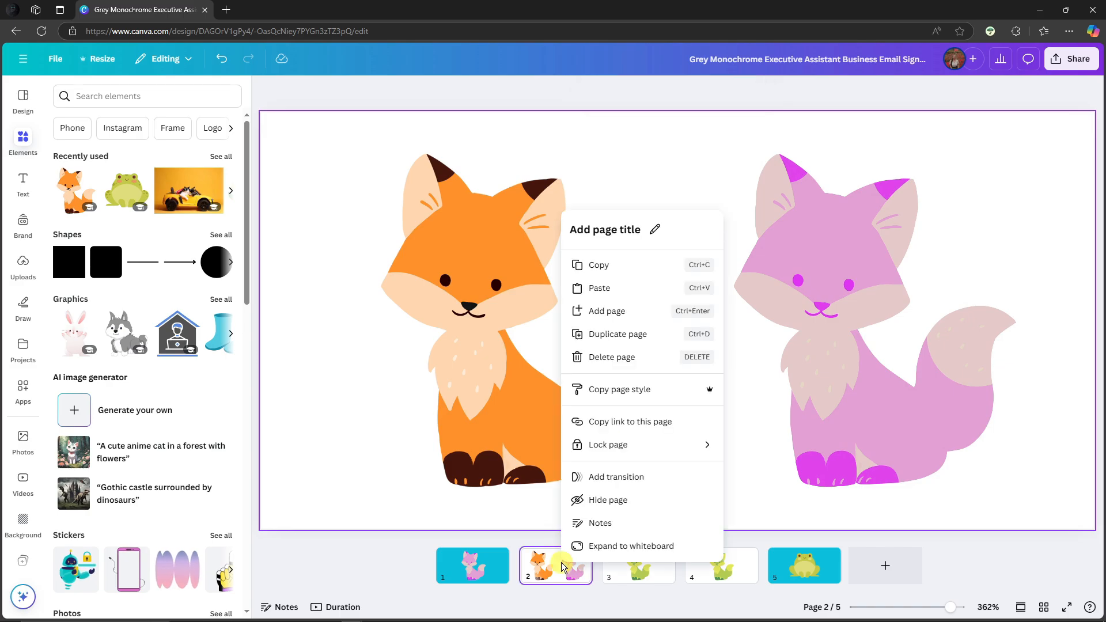
{"action": "left_click", "coordinate": [620, 357]}
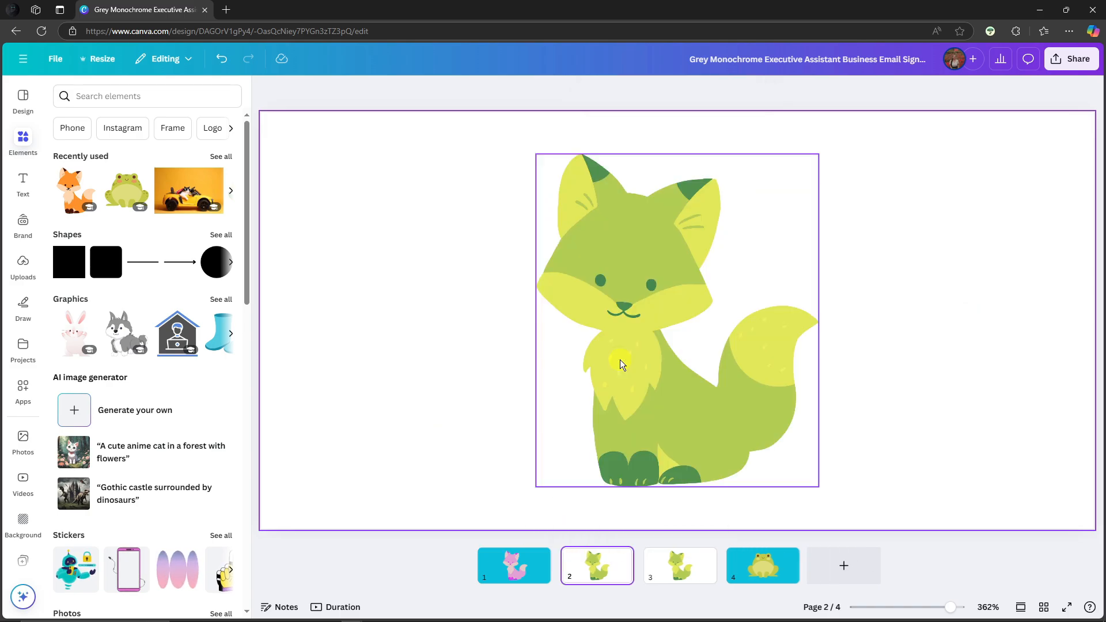
{"action": "left_click", "coordinate": [509, 576]}
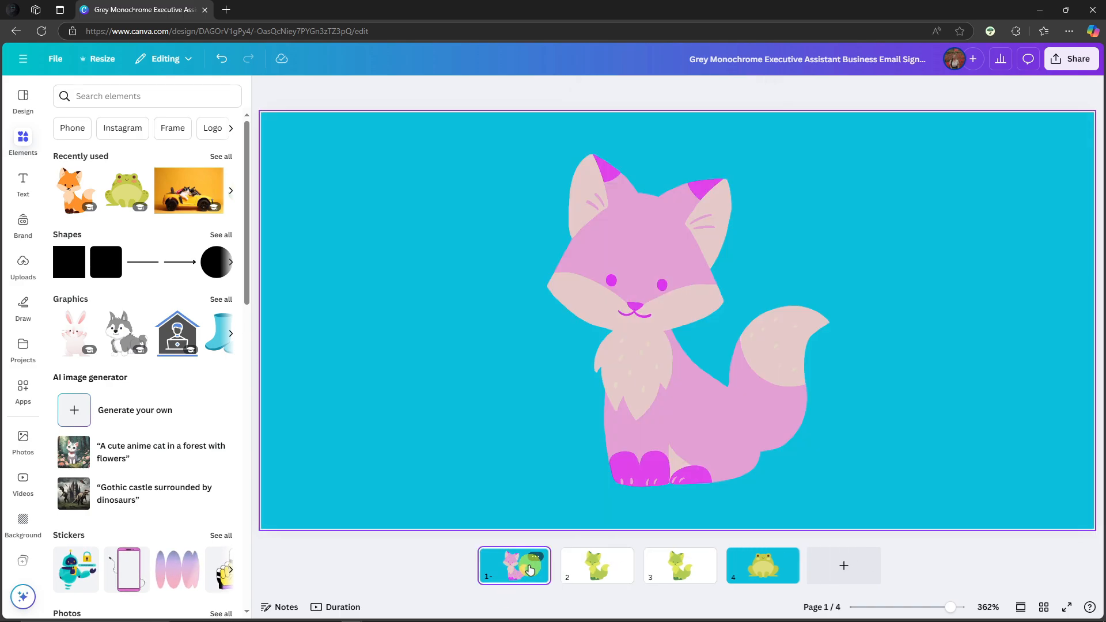
Review the green foxes on pages 2 and 3 and examine the Adjust settings of the one on page 3
{"action": "left_click", "coordinate": [597, 564]}
{"action": "mouse_move", "coordinate": [645, 380]}
{"action": "left_mouse_down"}
{"action": "mouse_move", "coordinate": [681, 387]}
{"action": "mouse_move", "coordinate": [659, 429]}
{"action": "mouse_move", "coordinate": [680, 429]}
{"action": "mouse_move", "coordinate": [634, 377]}
{"action": "mouse_move", "coordinate": [661, 375]}
{"action": "mouse_move", "coordinate": [678, 396]}
{"action": "mouse_move", "coordinate": [646, 397]}
{"action": "left_mouse_up"}
{"action": "left_click", "coordinate": [679, 564]}
{"action": "left_click", "coordinate": [664, 367]}
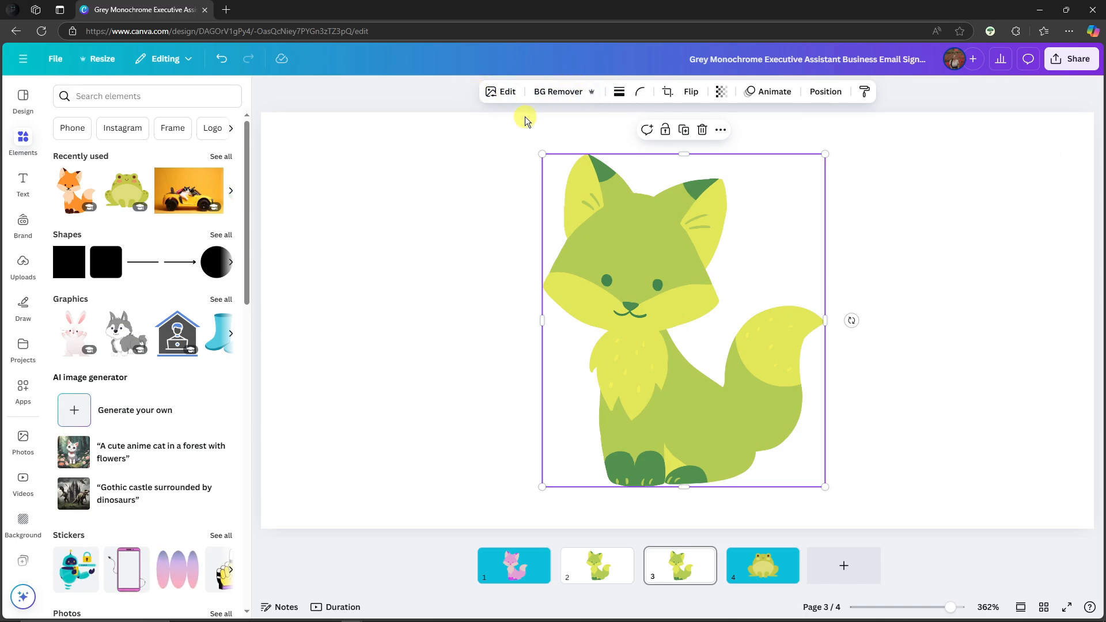
{"action": "left_click", "coordinate": [507, 92]}
{"action": "mouse_move", "coordinate": [615, 311]}
{"action": "left_mouse_down"}
{"action": "mouse_move", "coordinate": [659, 308]}
{"action": "mouse_move", "coordinate": [622, 306]}
{"action": "left_mouse_up"}
{"action": "mouse_move", "coordinate": [593, 308]}
{"action": "left_mouse_down"}
{"action": "mouse_move", "coordinate": [614, 301]}
{"action": "mouse_move", "coordinate": [610, 312]}
{"action": "left_mouse_up"}
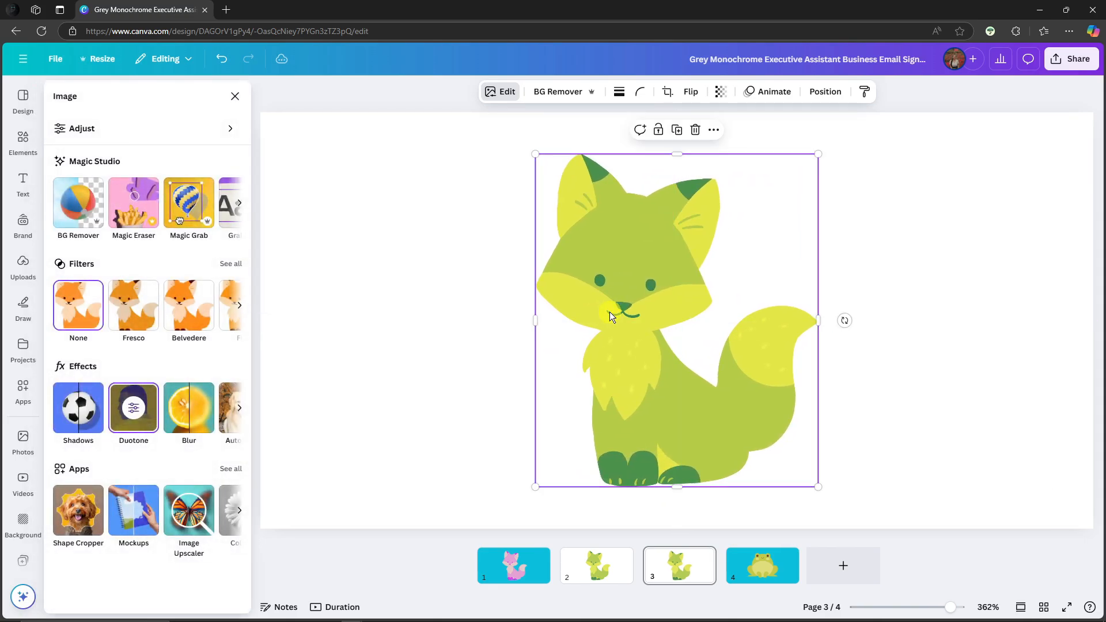
{"action": "left_click", "coordinate": [107, 132]}
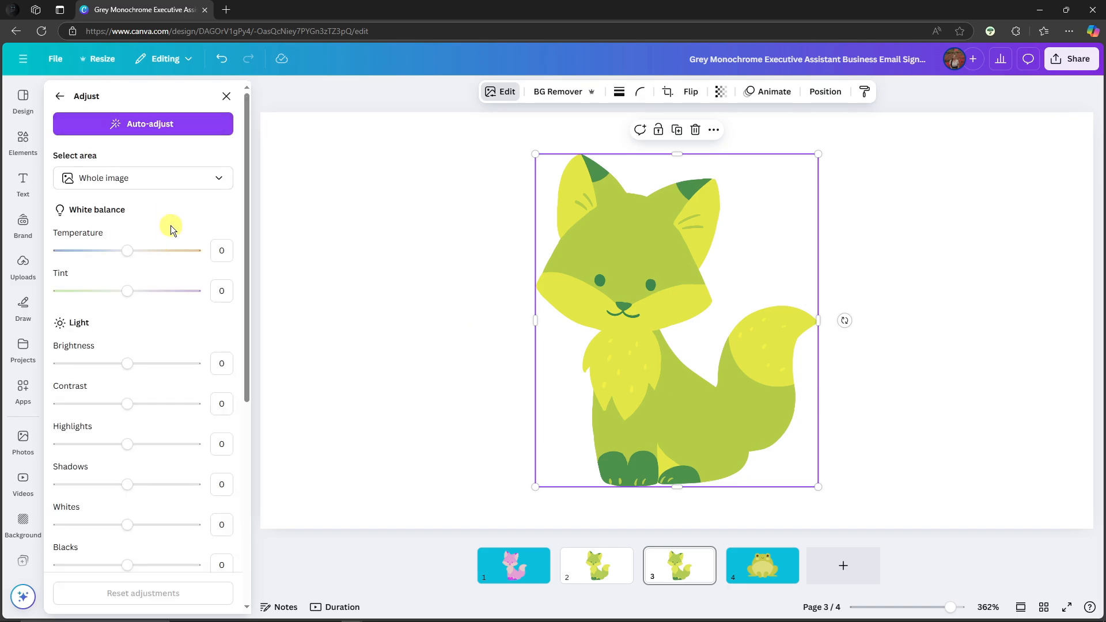
{"action": "left_click_drag", "start_coordinate": [130, 256], "coordinate": [127, 299]}
Replace the green fox on page 3 with the original orange fox graphic
{"action": "left_click", "coordinate": [602, 292]}
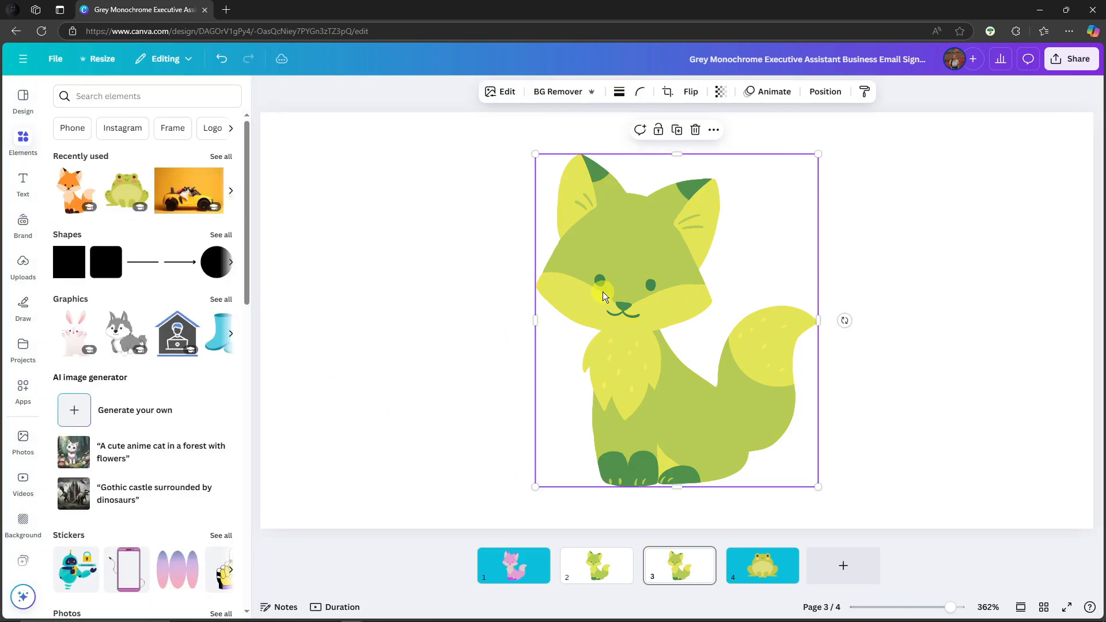
{"action": "key", "text": "Delete"}
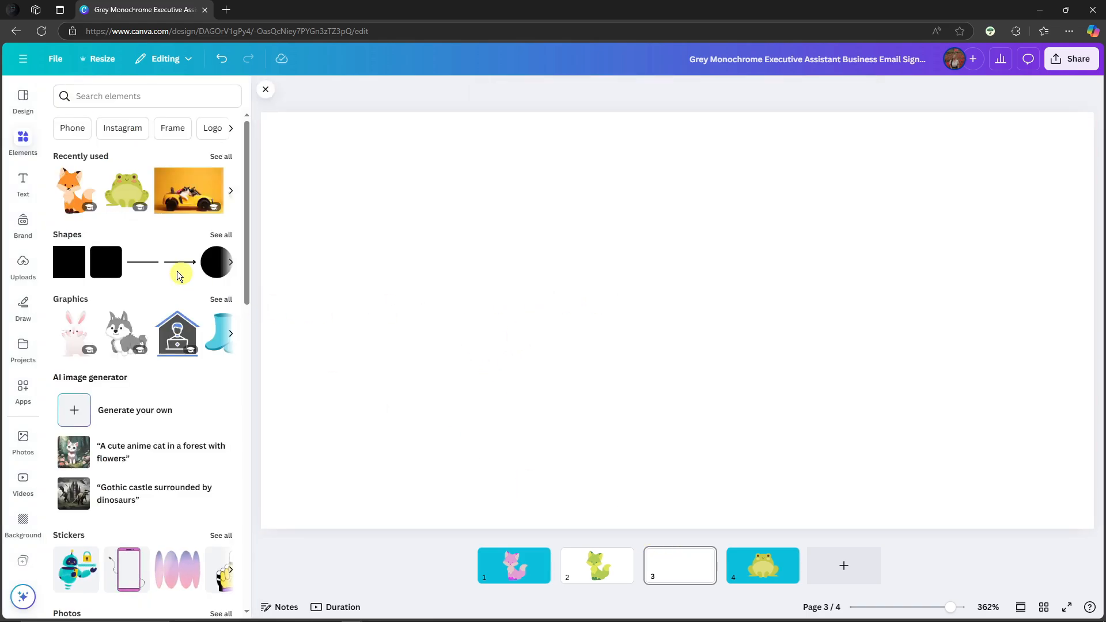
{"action": "left_click", "coordinate": [75, 190]}
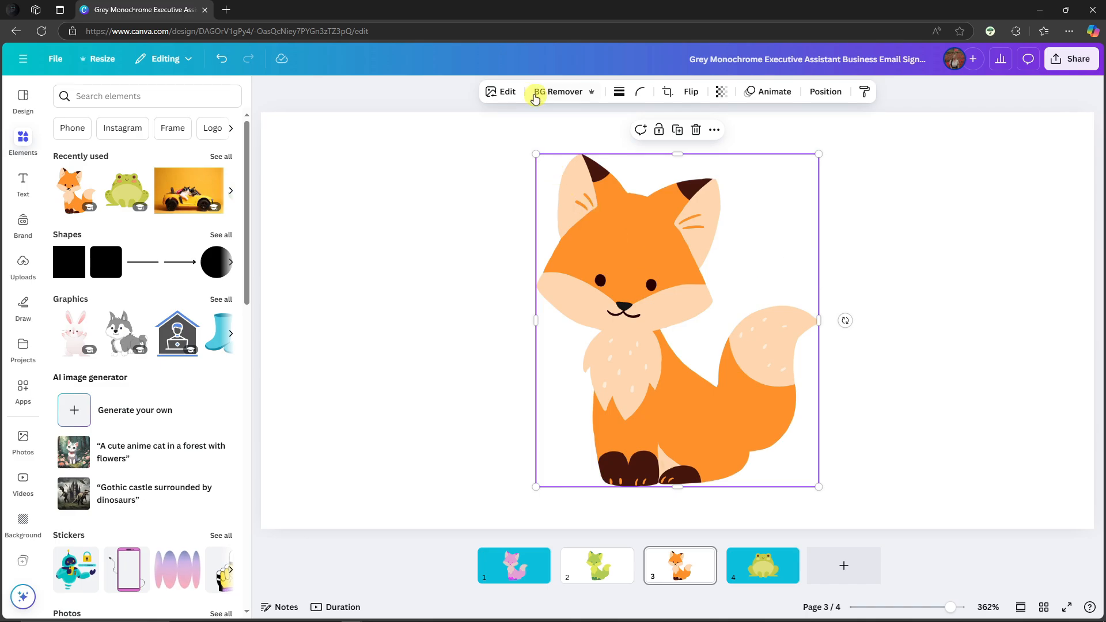
Adjust the orange fox's white balance to a temperature of -60 and a tint of 64
{"action": "left_click", "coordinate": [499, 92]}
{"action": "left_click", "coordinate": [102, 132]}
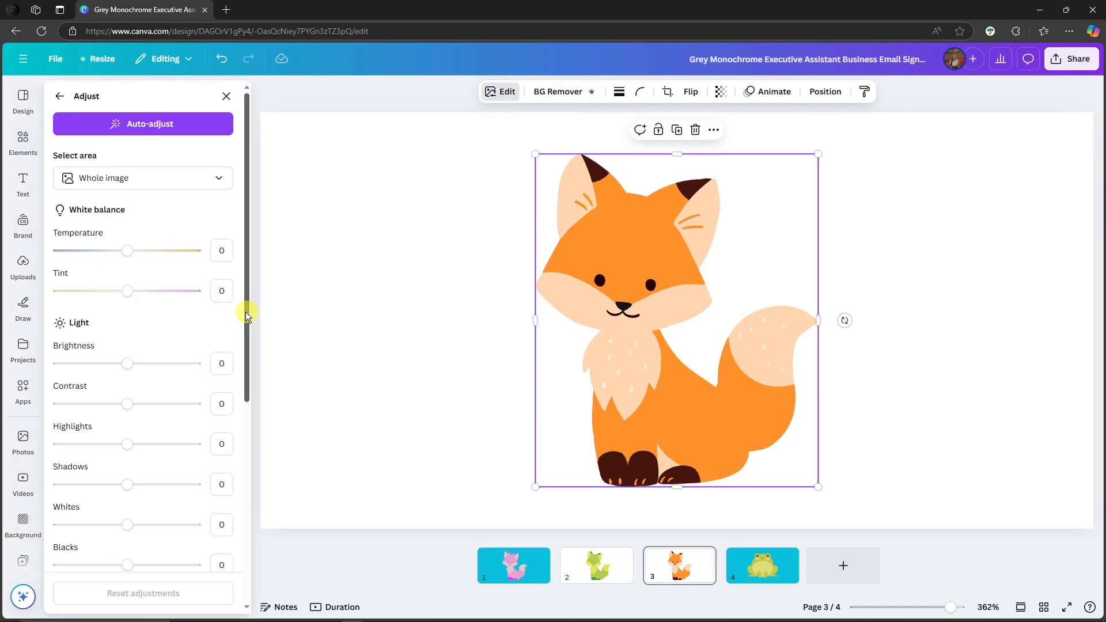
{"action": "left_click_drag", "start_coordinate": [124, 252], "coordinate": [85, 252]}
{"action": "left_click_drag", "start_coordinate": [127, 290], "coordinate": [168, 300]}
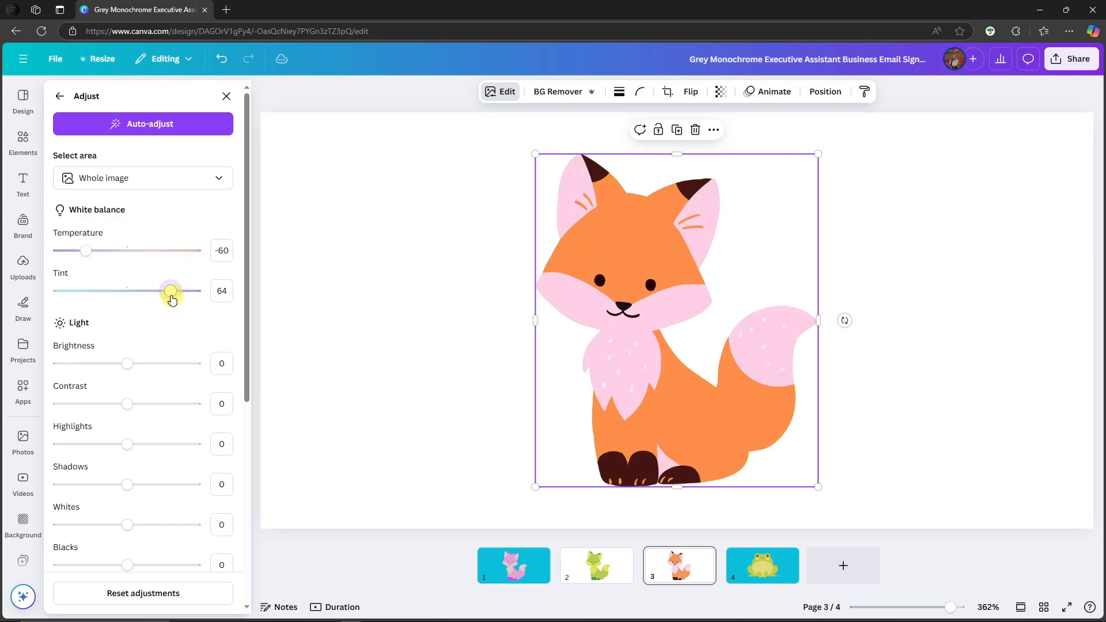
Set the fox's tint and temperature back to 0 and look through the remaining adjustments down to Color edit
{"action": "type", "text": "0"}
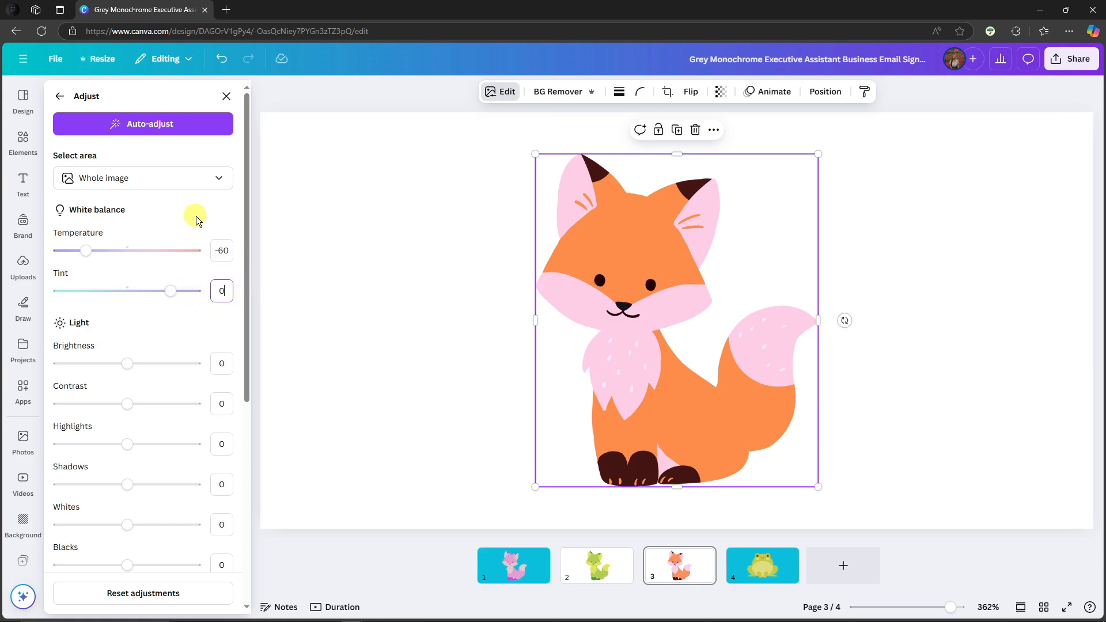
{"action": "left_click", "coordinate": [222, 250]}
{"action": "type", "text": "0"}
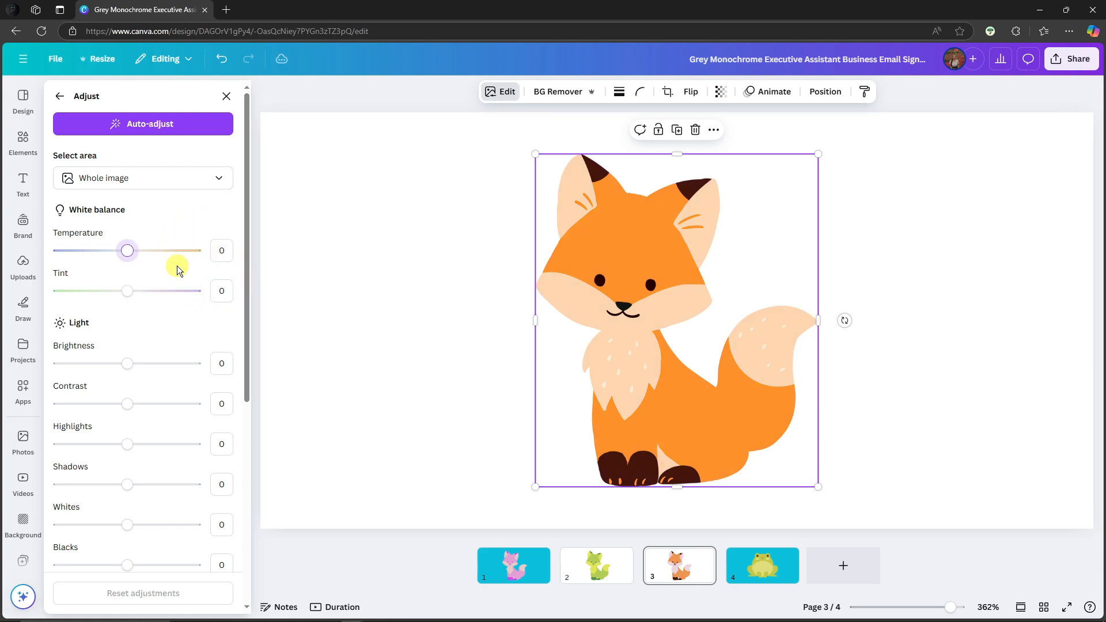
{"action": "scroll", "coordinate": [198, 284], "scroll_direction": "down", "scroll_amount": 3}
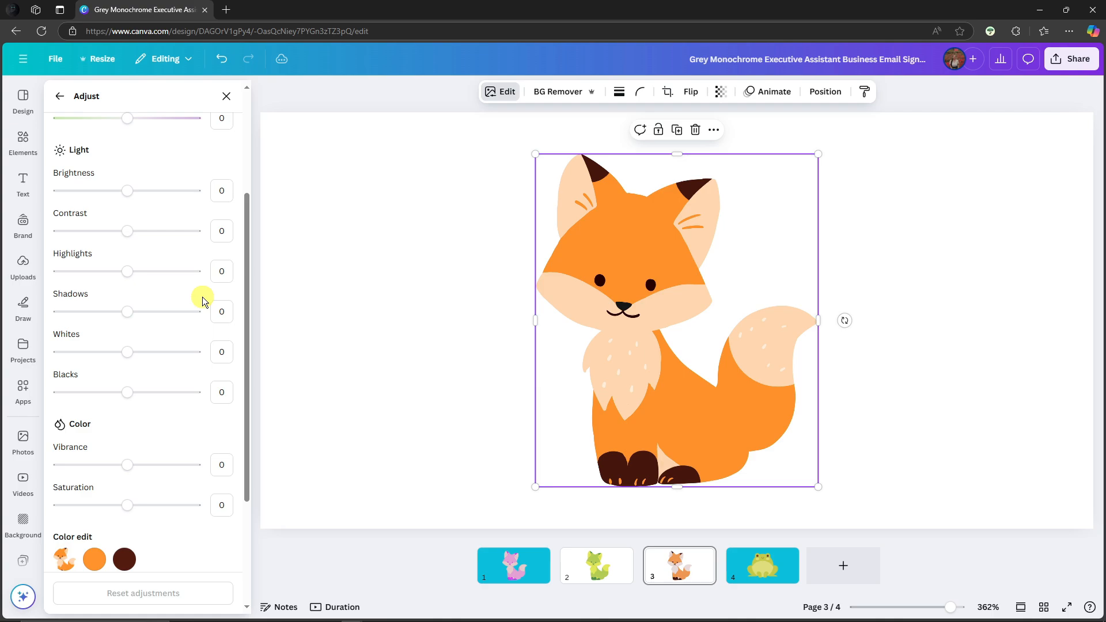
{"action": "scroll", "coordinate": [202, 294], "scroll_direction": "up", "scroll_amount": 3}
{"action": "scroll", "coordinate": [156, 280], "scroll_direction": "down", "scroll_amount": 6}
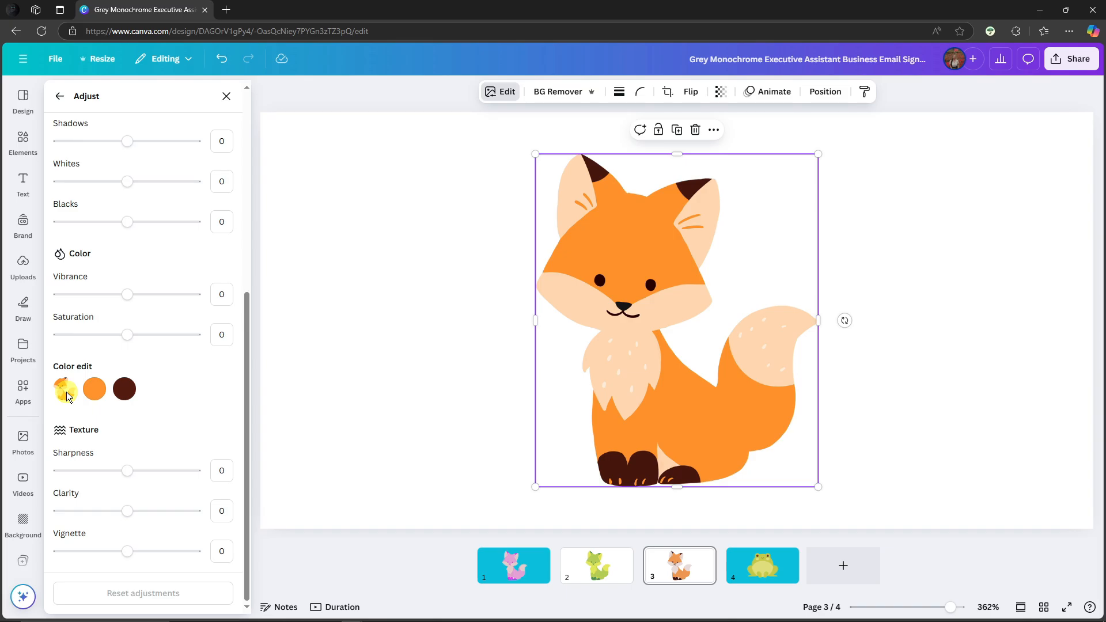
Set the background of page 3 to the olive-green document colour
{"action": "left_click", "coordinate": [379, 299]}
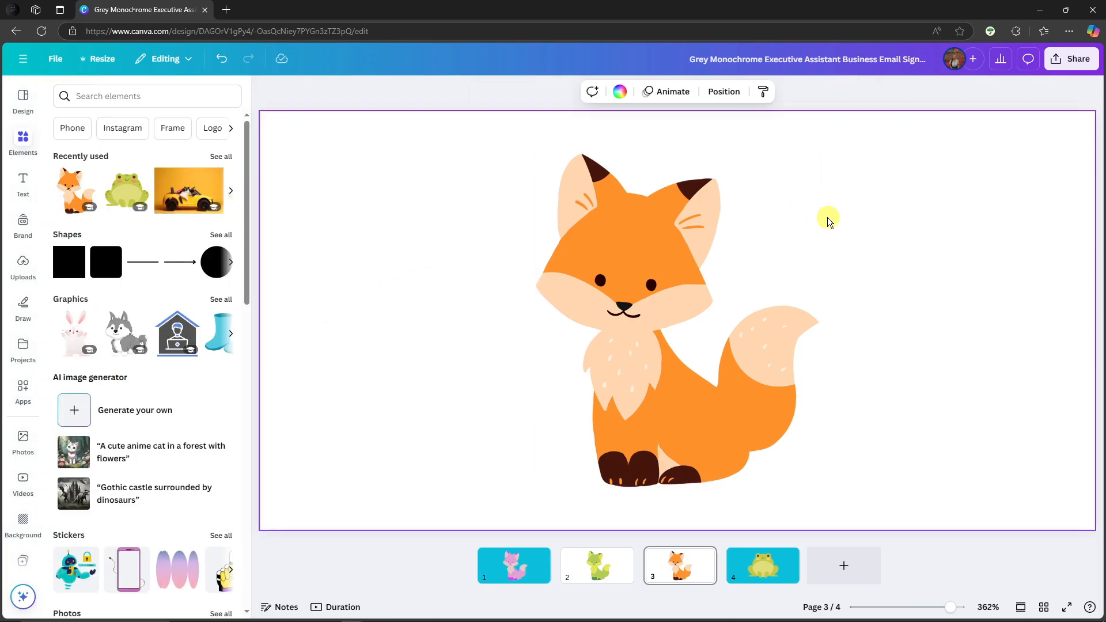
{"action": "left_click", "coordinate": [620, 91]}
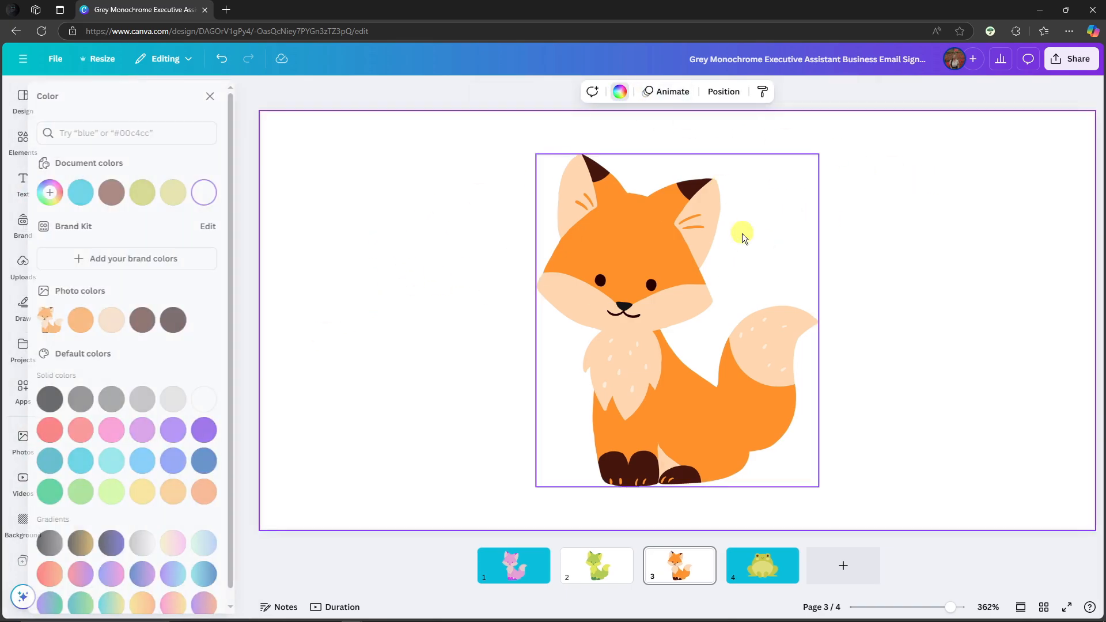
{"action": "left_click", "coordinate": [158, 196]}
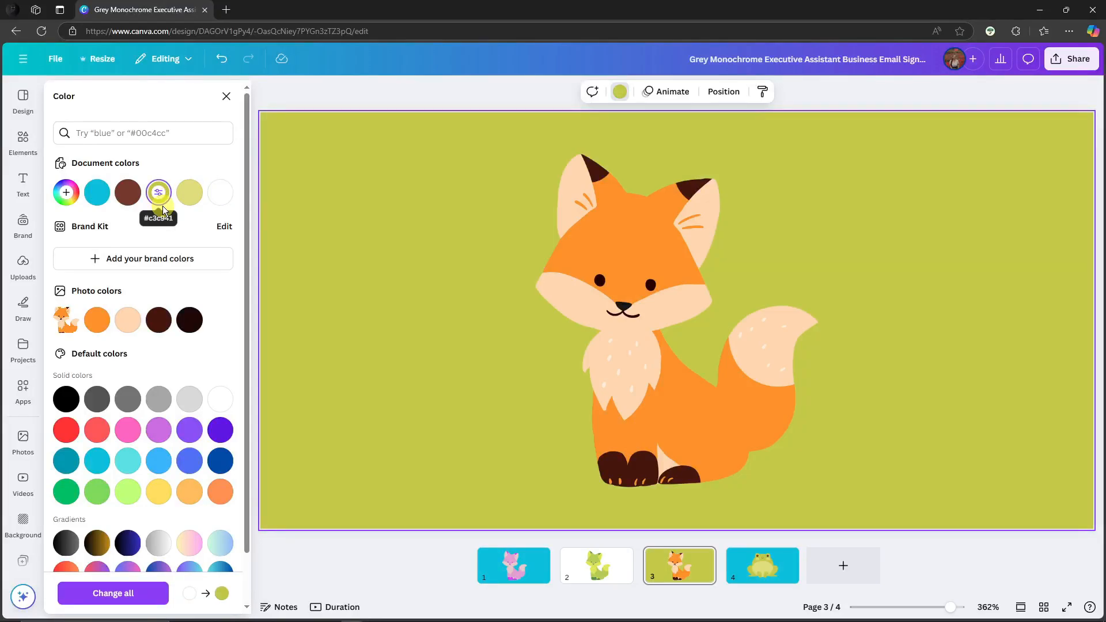
Add a rounded square in the upper-left corner of page 3 and colour it red
{"action": "left_click", "coordinate": [23, 141]}
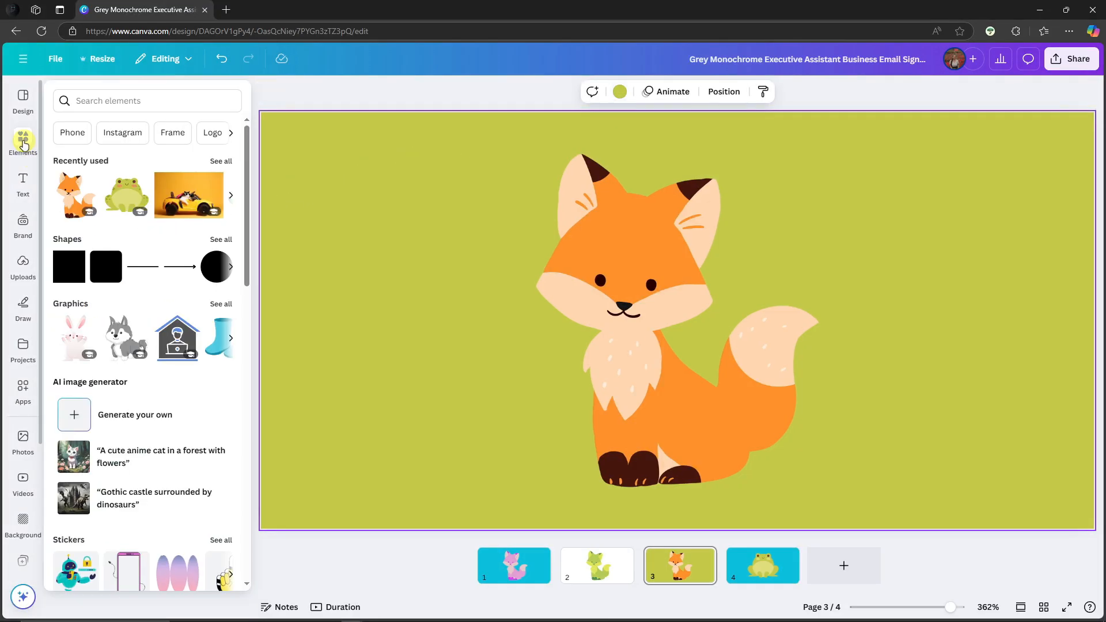
{"action": "left_click", "coordinate": [23, 262]}
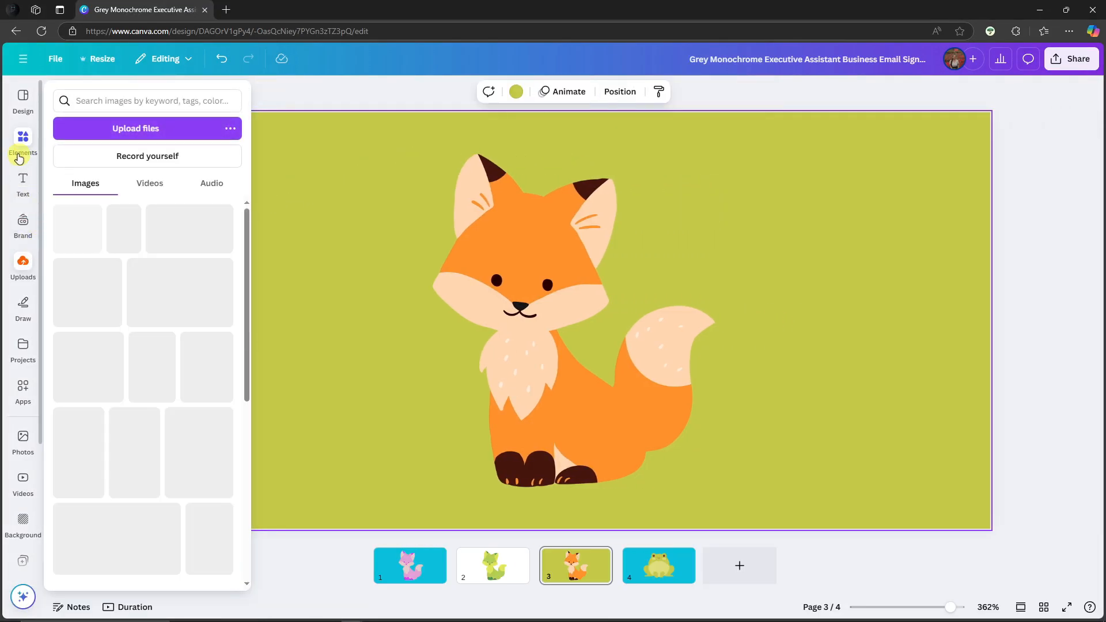
{"action": "left_click", "coordinate": [19, 156]}
{"action": "left_click", "coordinate": [106, 262]}
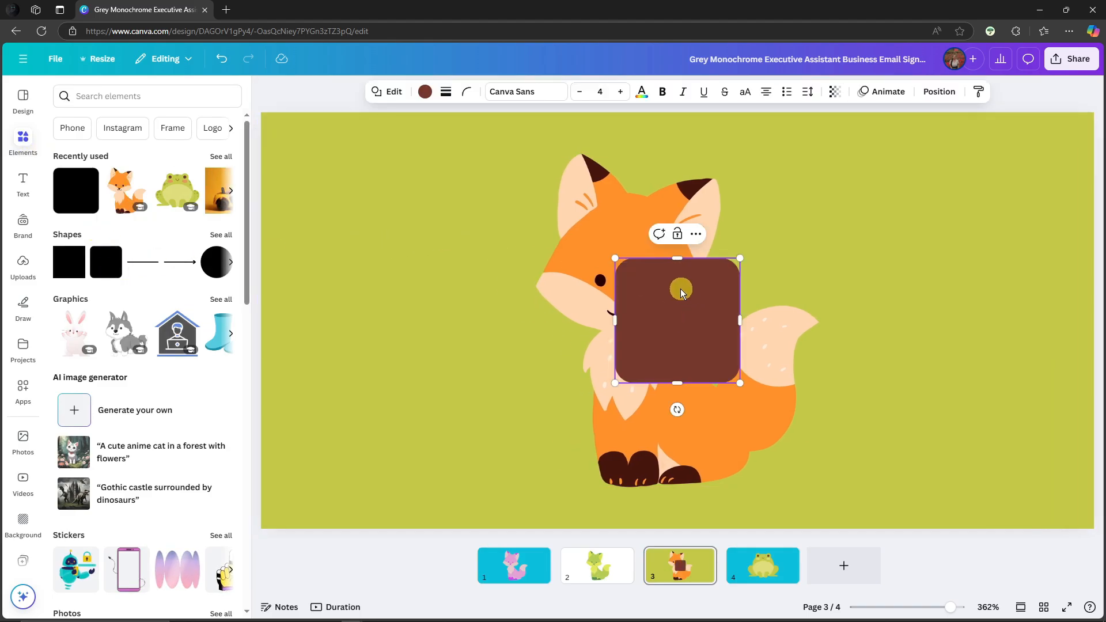
{"action": "left_click_drag", "start_coordinate": [679, 288], "coordinate": [351, 167]}
{"action": "left_click", "coordinate": [424, 91]}
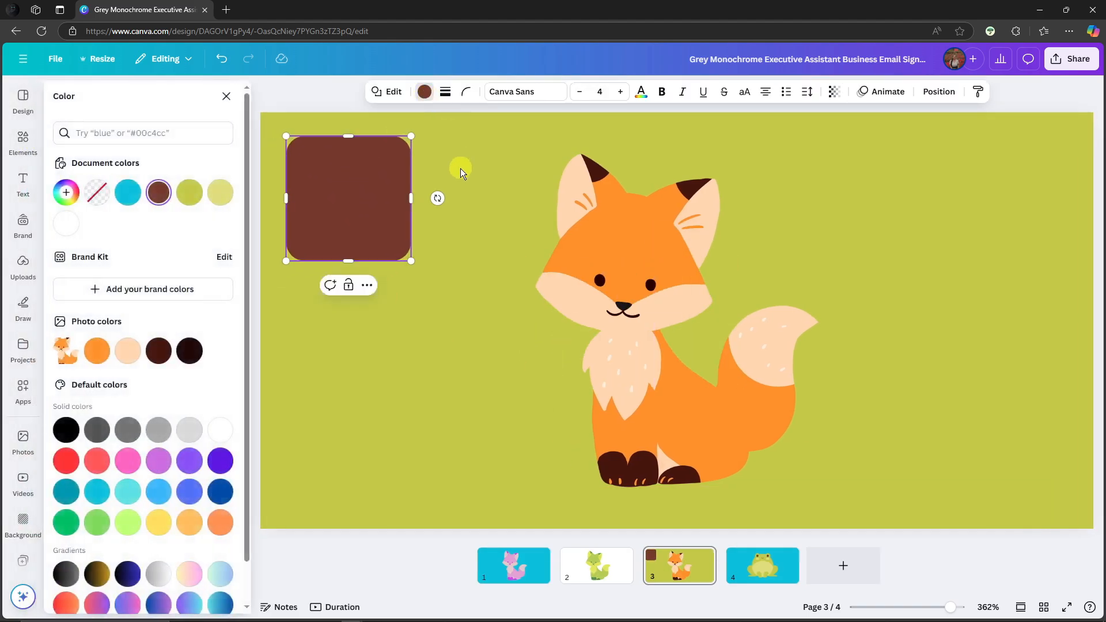
{"action": "left_click", "coordinate": [66, 460]}
{"action": "left_click", "coordinate": [480, 387]}
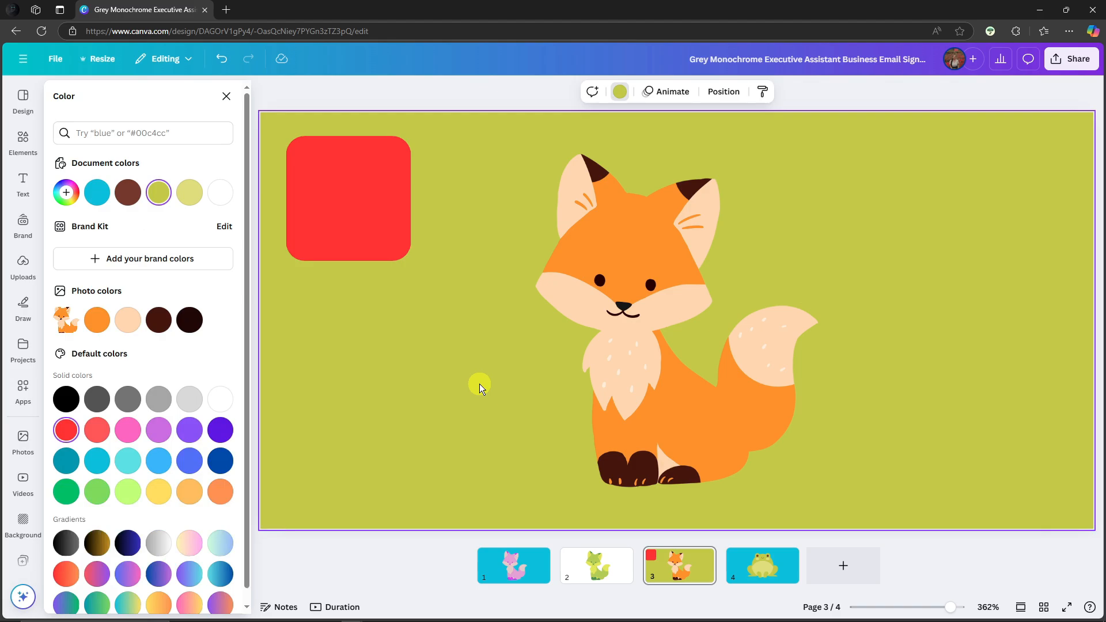
Place a duplicate of the red square in the page's upper-right corner and colour it turquoise blue
{"action": "left_click", "coordinate": [384, 190]}
{"action": "key", "text": "ctrl+d"}
{"action": "left_click_drag", "start_coordinate": [415, 247], "coordinate": [979, 194]}
{"action": "left_click", "coordinate": [159, 522]}
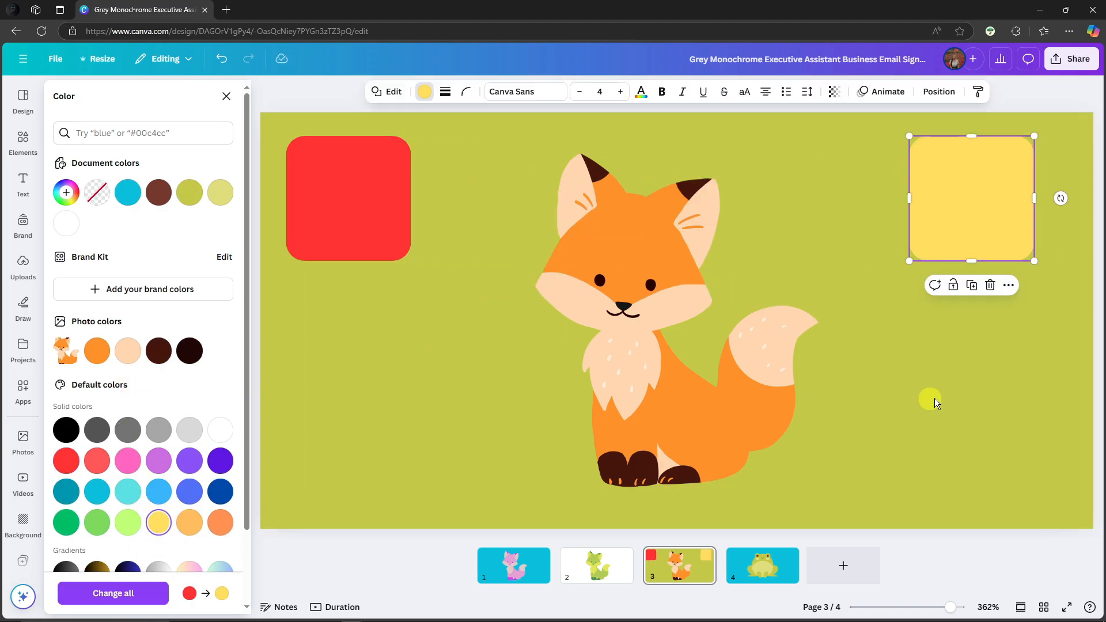
{"action": "left_click", "coordinate": [110, 495]}
{"action": "left_click", "coordinate": [1026, 415]}
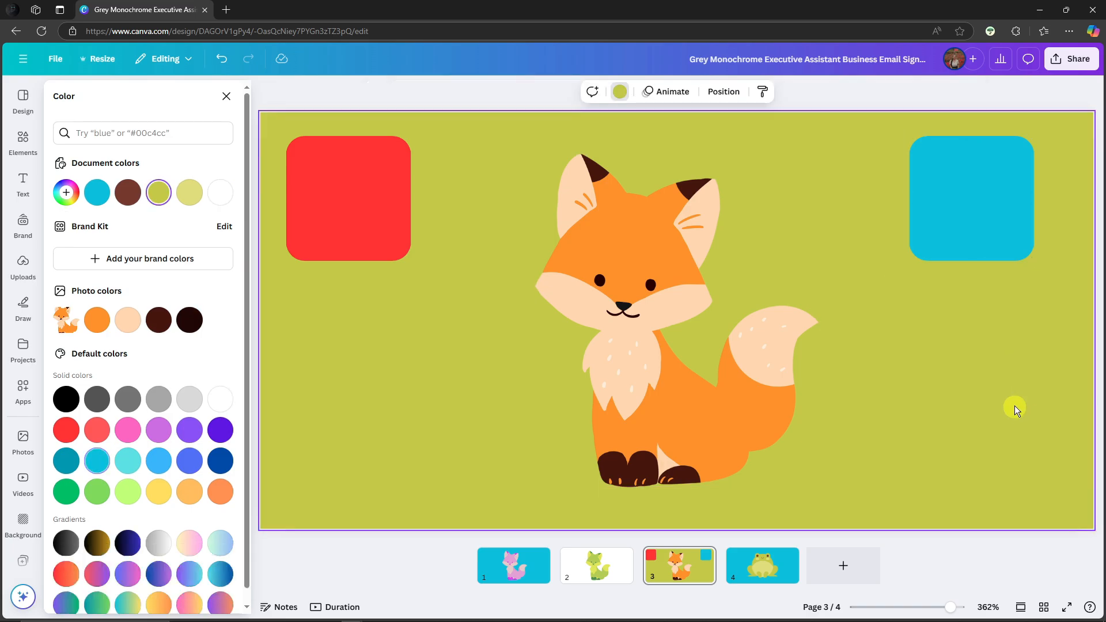
Recolour the fox's orange tone through Color edit, setting the hue to -36 and raising its saturation and brightness
{"action": "left_click", "coordinate": [634, 288]}
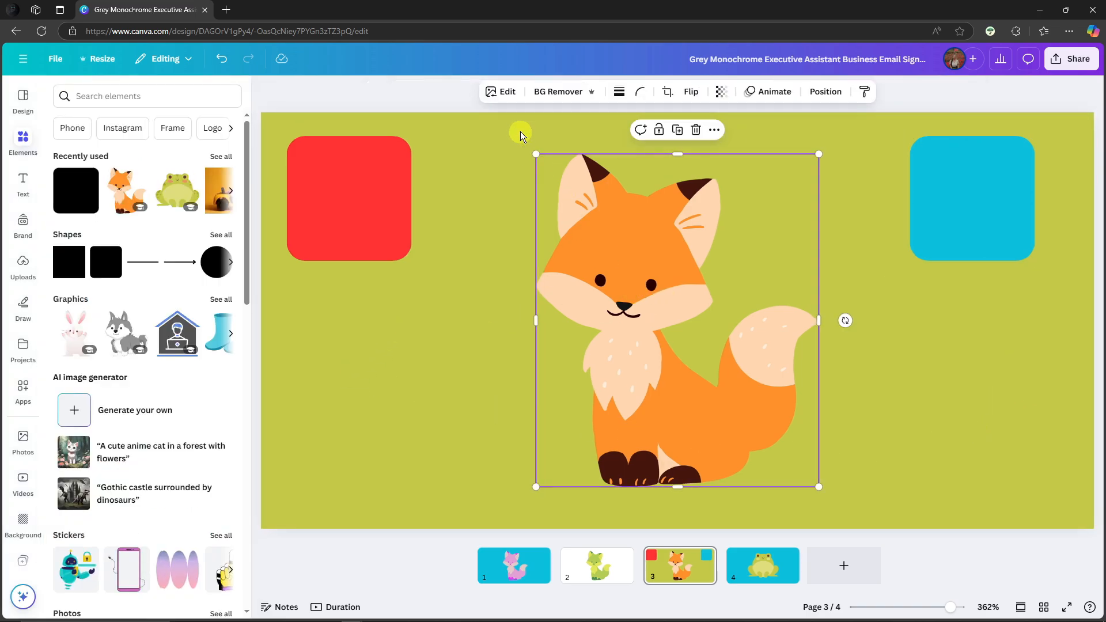
{"action": "left_click", "coordinate": [503, 95]}
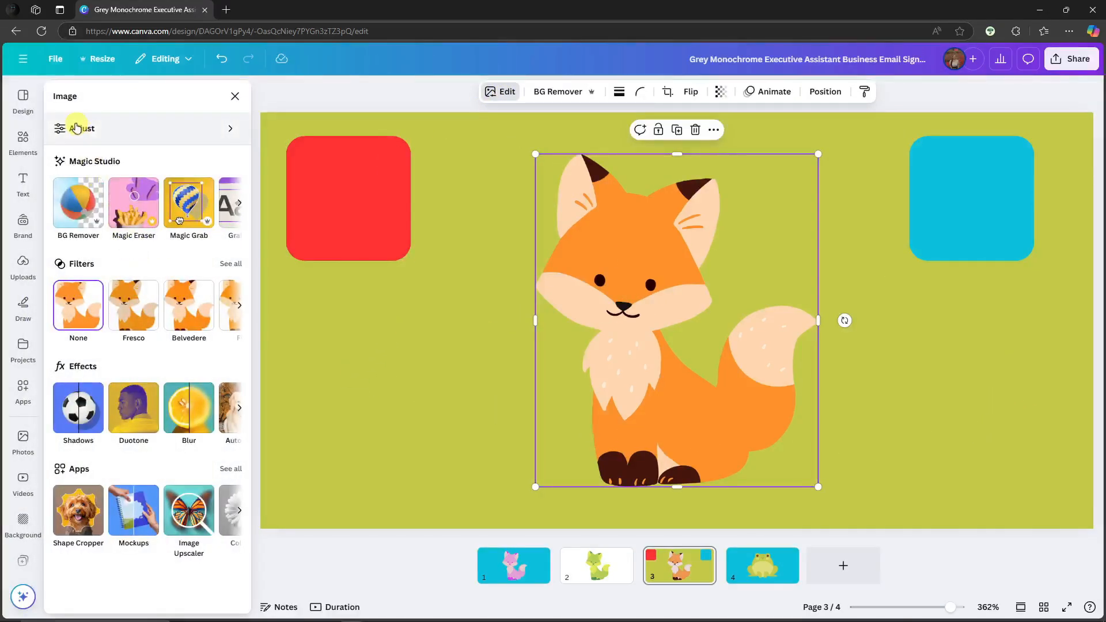
{"action": "left_click", "coordinate": [79, 128]}
{"action": "scroll", "coordinate": [171, 344], "scroll_direction": "down", "scroll_amount": 5}
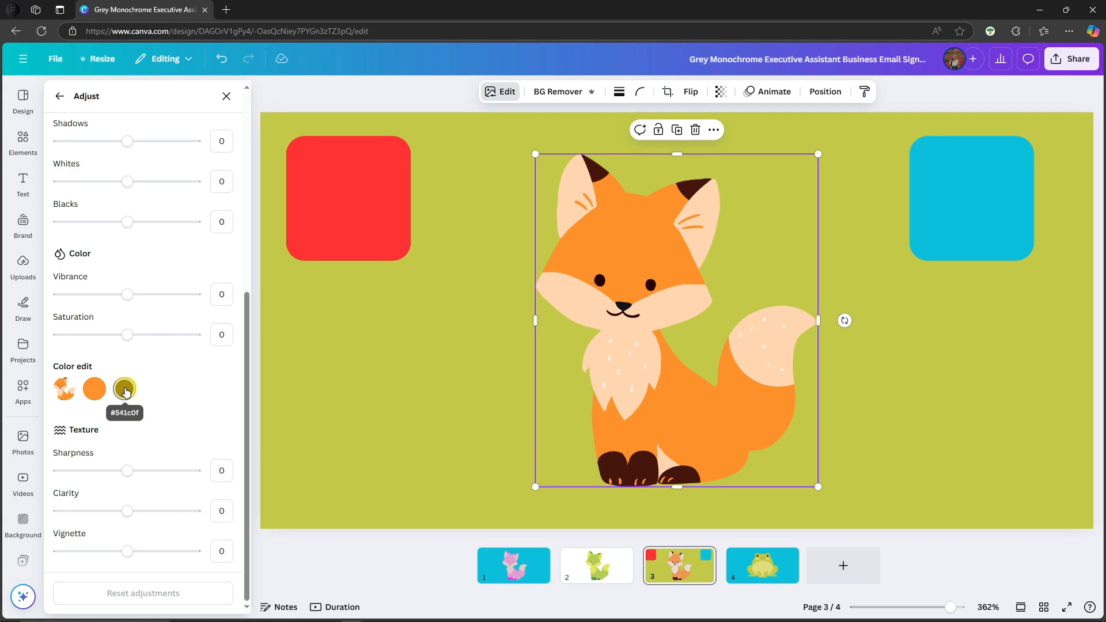
{"action": "left_click", "coordinate": [94, 392]}
{"action": "left_click_drag", "start_coordinate": [128, 446], "coordinate": [103, 454]}
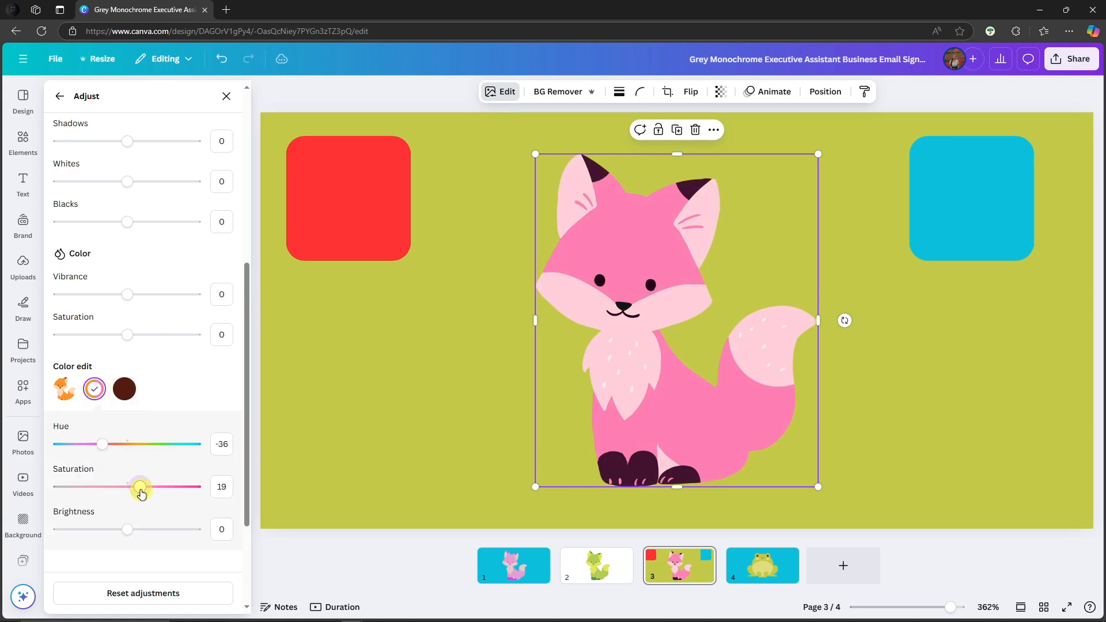
{"action": "scroll", "coordinate": [152, 487], "scroll_direction": "down", "scroll_amount": 3}
{"action": "left_click_drag", "start_coordinate": [127, 379], "coordinate": [157, 379]}
{"action": "scroll", "coordinate": [125, 394], "scroll_direction": "up", "scroll_amount": 1}
Adjust the fox's dark brown tone in Color edit to hue -55, saturation 51 and brightness about -41
{"action": "left_click", "coordinate": [124, 296]}
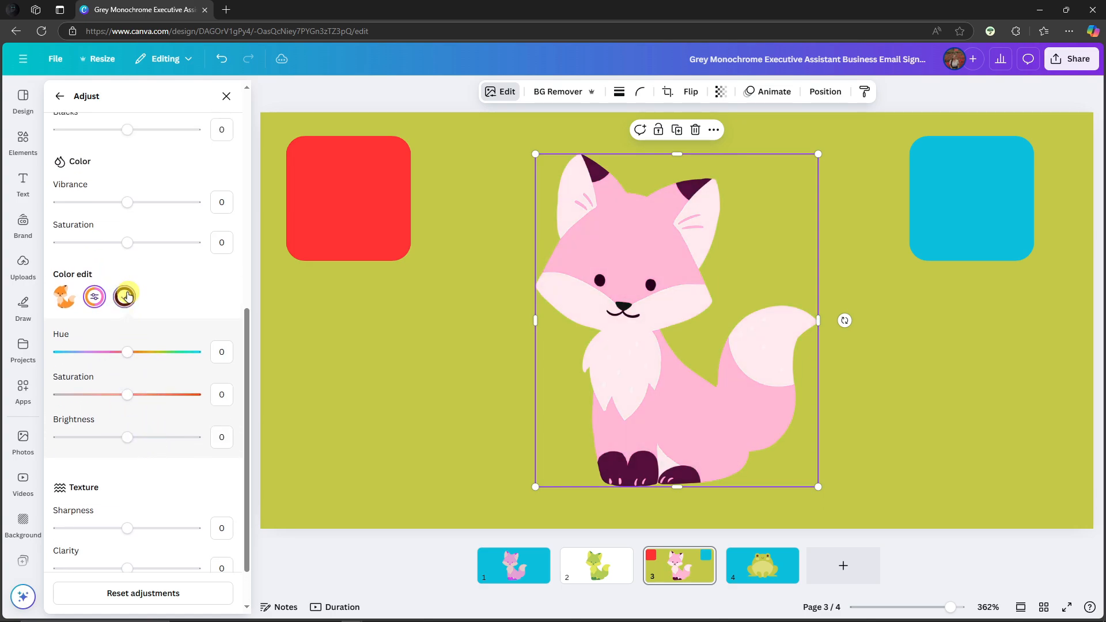
{"action": "left_click_drag", "start_coordinate": [127, 353], "coordinate": [160, 406]}
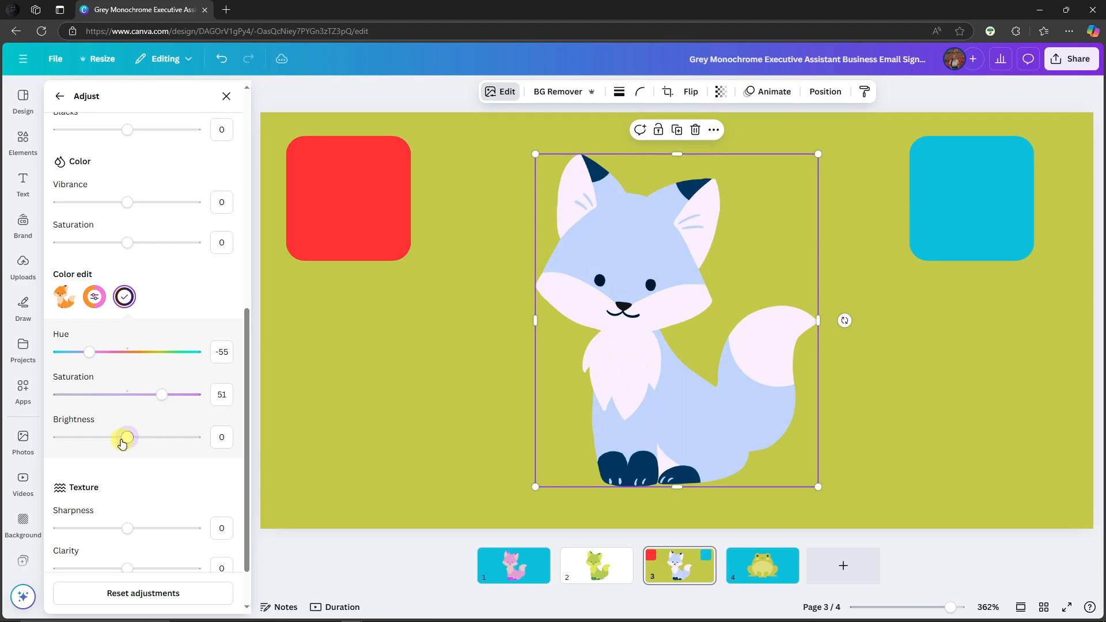
{"action": "left_click_drag", "start_coordinate": [122, 444], "coordinate": [104, 447]}
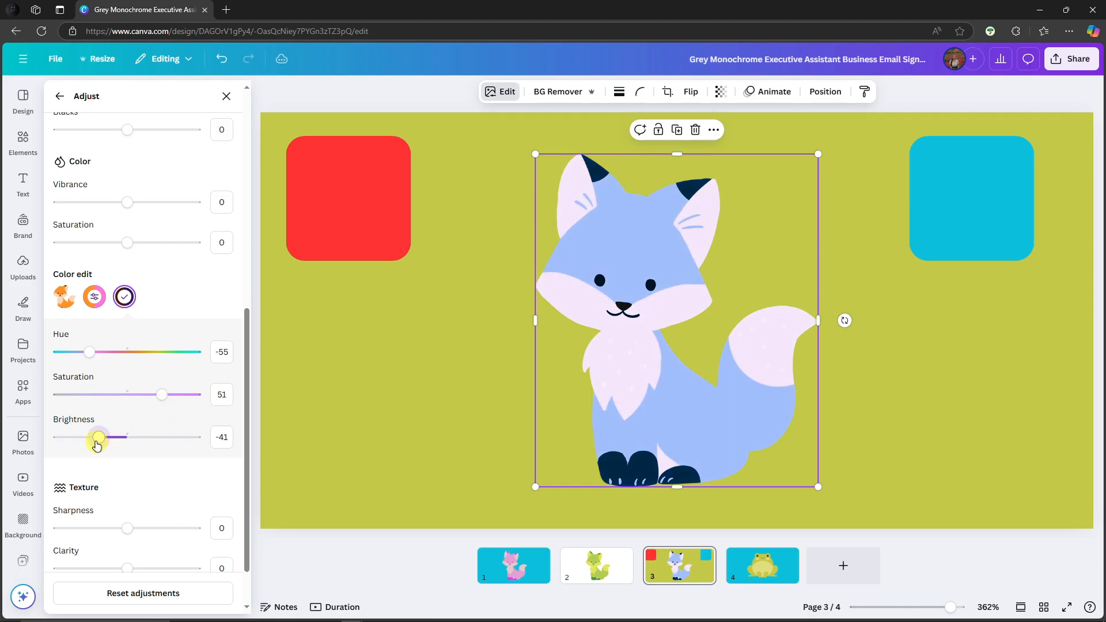
Add the original orange fox graphic to page 3 and place it to the left of the recoloured blue fox
{"action": "left_click", "coordinate": [23, 98]}
{"action": "left_click", "coordinate": [23, 141]}
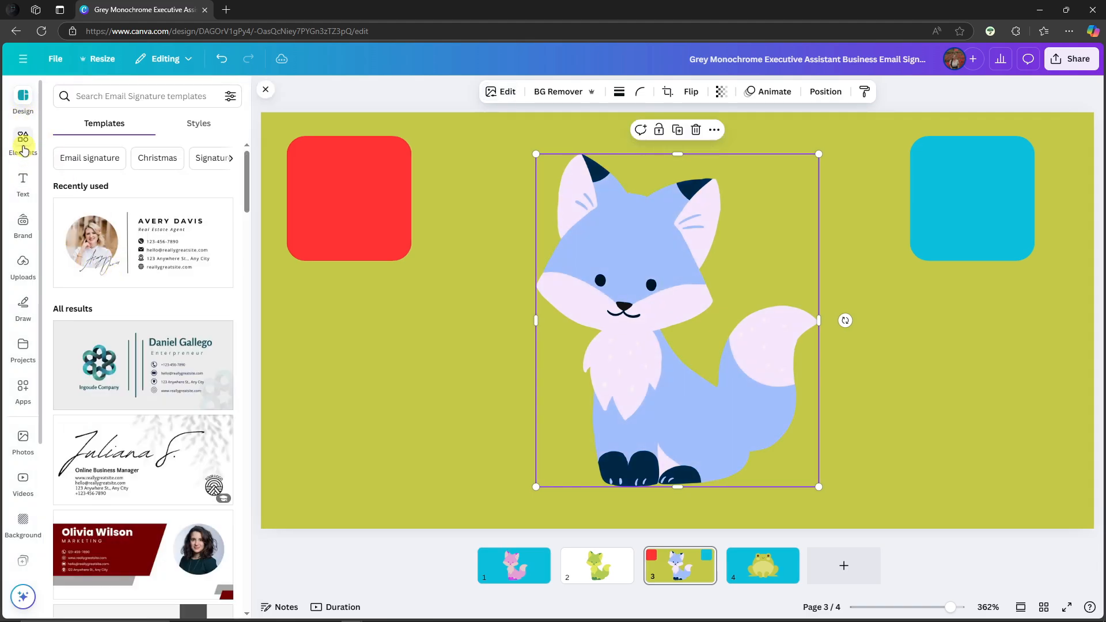
{"action": "left_click_drag", "start_coordinate": [123, 190], "coordinate": [432, 323]}
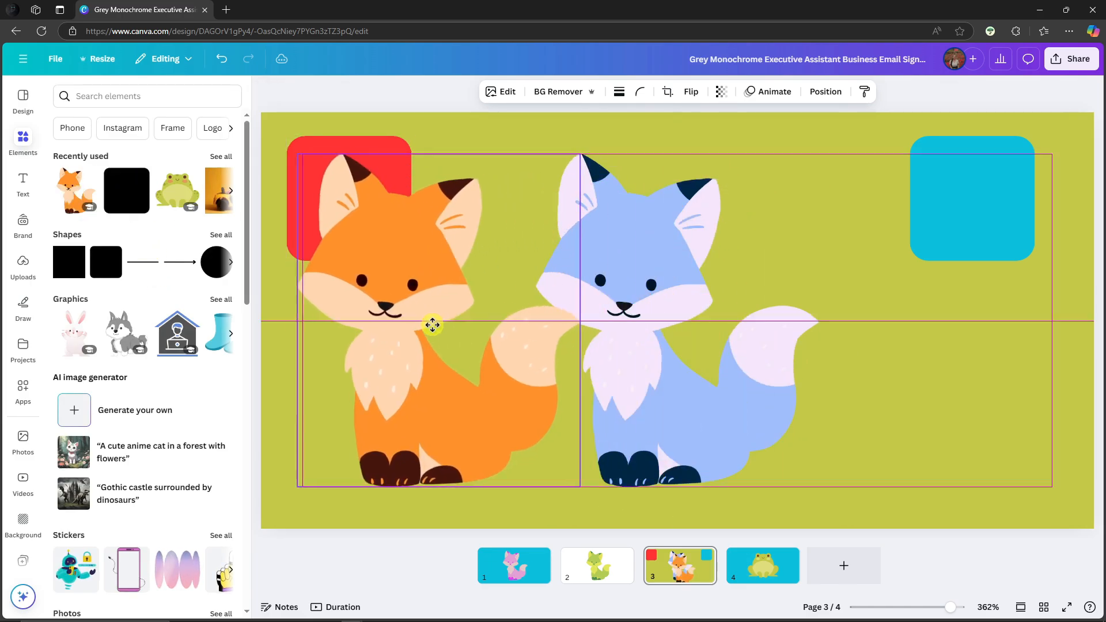
{"action": "left_click_drag", "start_coordinate": [738, 258], "coordinate": [851, 254]}
{"action": "left_click_drag", "start_coordinate": [441, 326], "coordinate": [484, 325]}
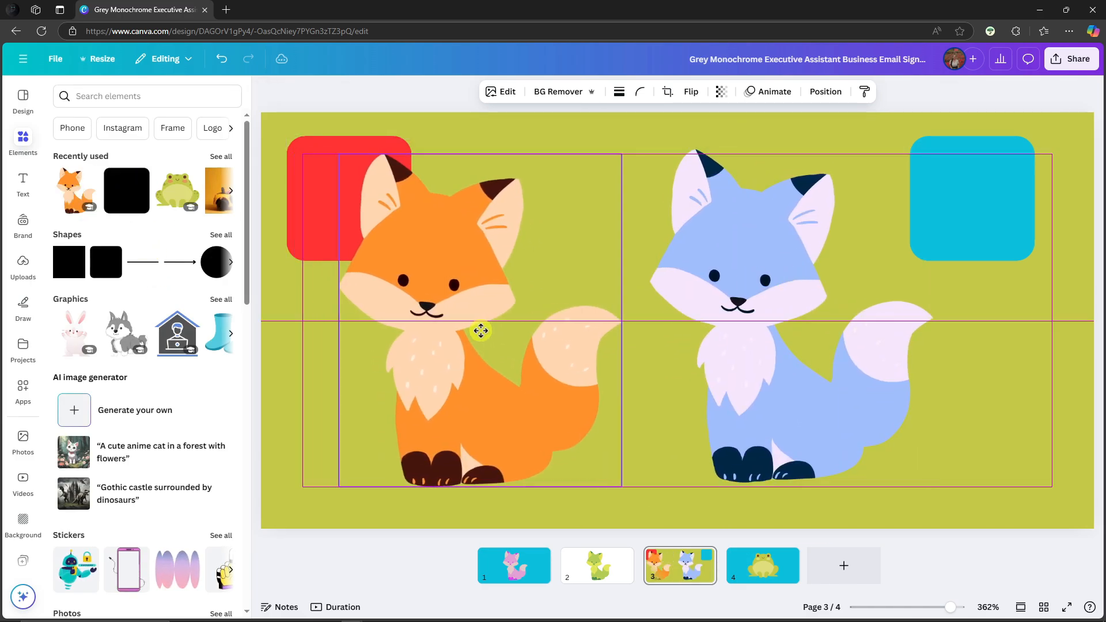
Delete the red and turquoise squares from page 3 and reposition both foxes further right
{"action": "left_click", "coordinate": [296, 158]}
{"action": "key", "text": "Delete"}
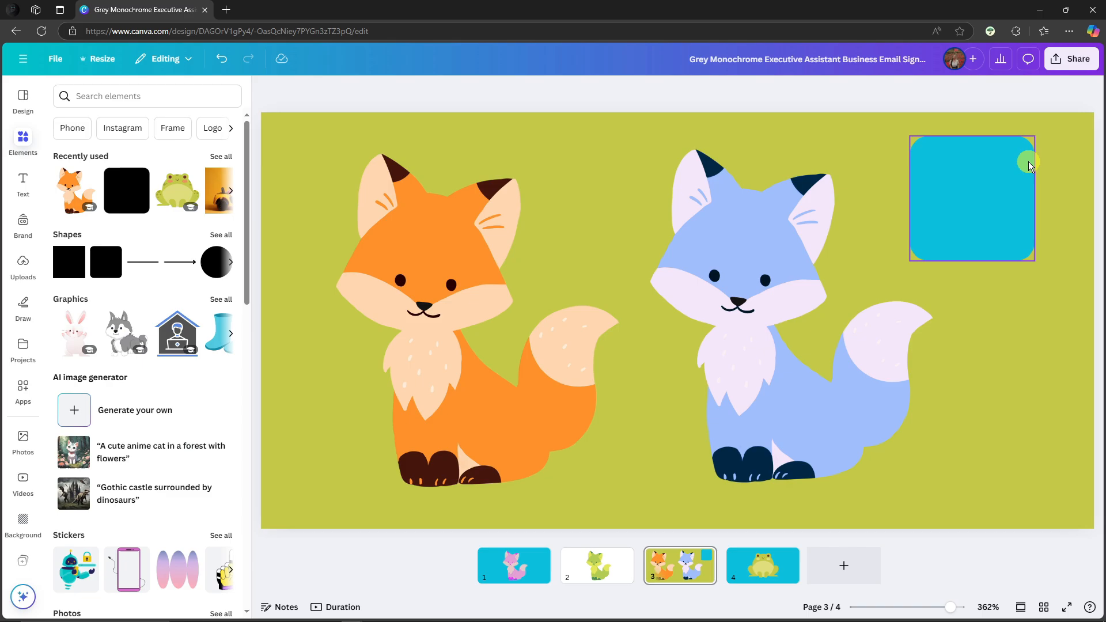
{"action": "left_click", "coordinate": [1025, 161]}
{"action": "key", "text": "Delete"}
{"action": "left_click_drag", "start_coordinate": [793, 353], "coordinate": [901, 361]}
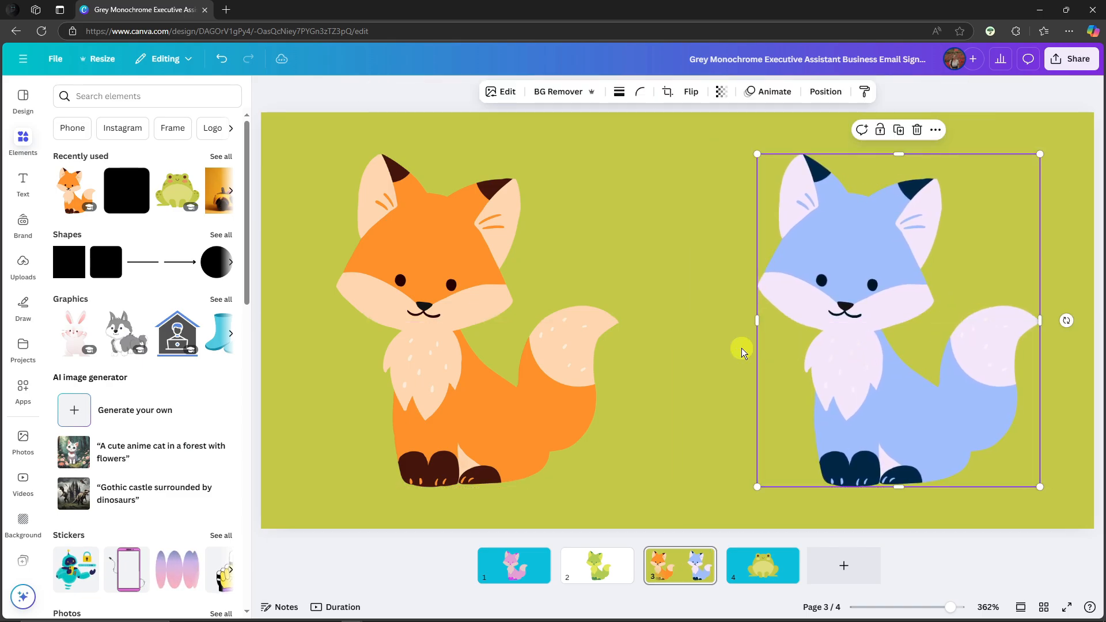
{"action": "left_click_drag", "start_coordinate": [528, 355], "coordinate": [560, 357]}
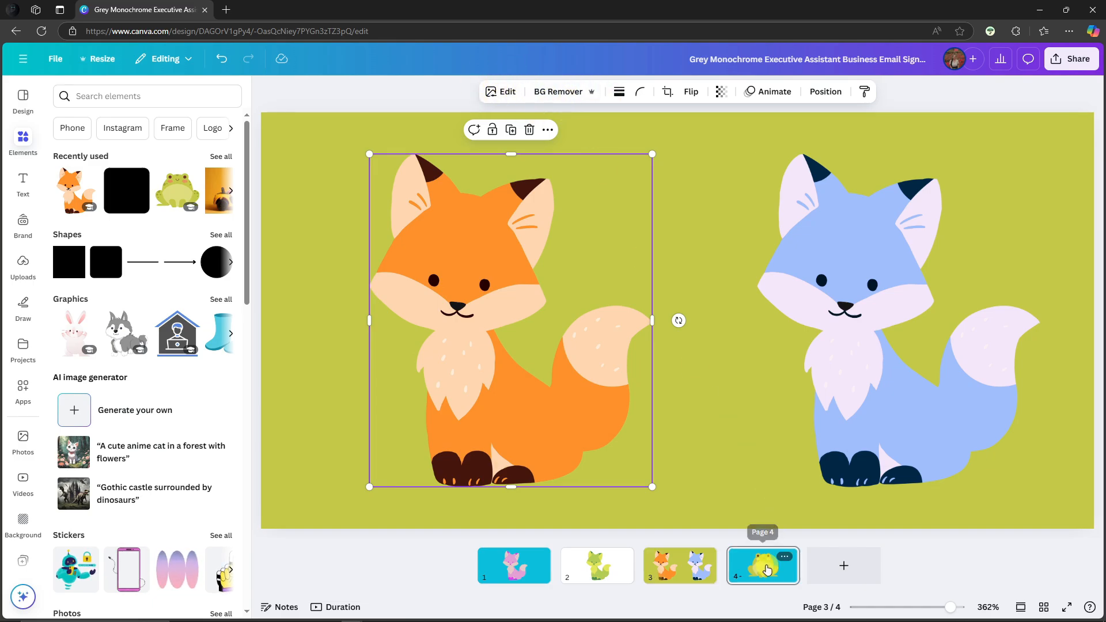
Check the frog's colour swatches on page 4 and shift the blue fox on page 3 slightly to the right
{"action": "left_click", "coordinate": [763, 566]}
{"action": "left_click", "coordinate": [621, 236]}
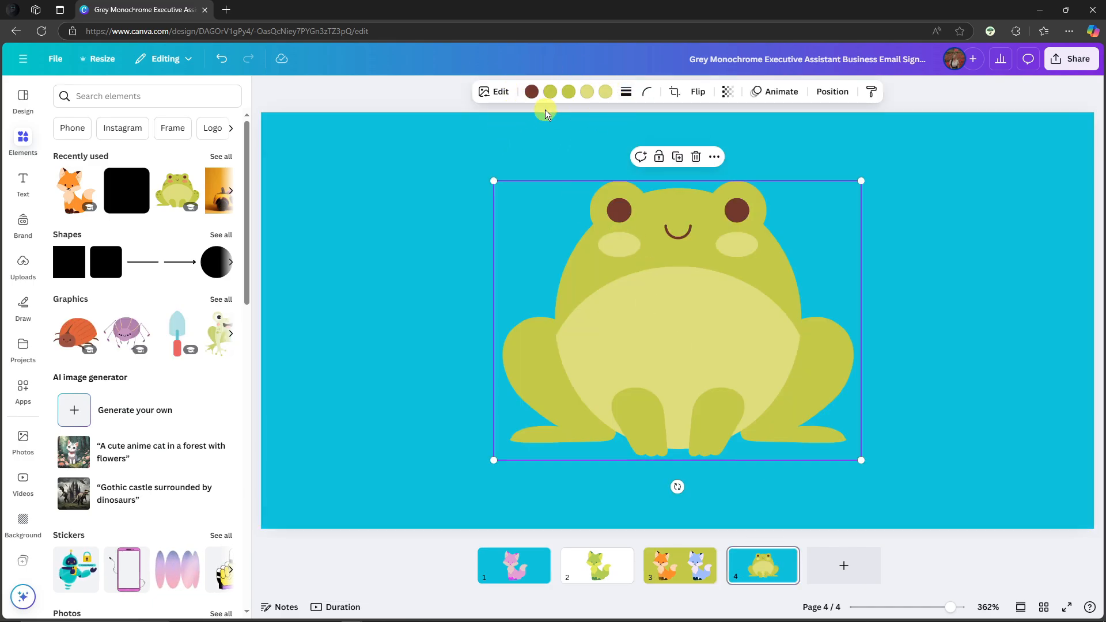
{"action": "left_click", "coordinate": [672, 578]}
{"action": "left_click", "coordinate": [883, 353]}
{"action": "mouse_move", "coordinate": [883, 353]}
{"action": "left_mouse_down"}
{"action": "mouse_move", "coordinate": [915, 353]}
{"action": "mouse_move", "coordinate": [896, 352]}
{"action": "left_mouse_up"}
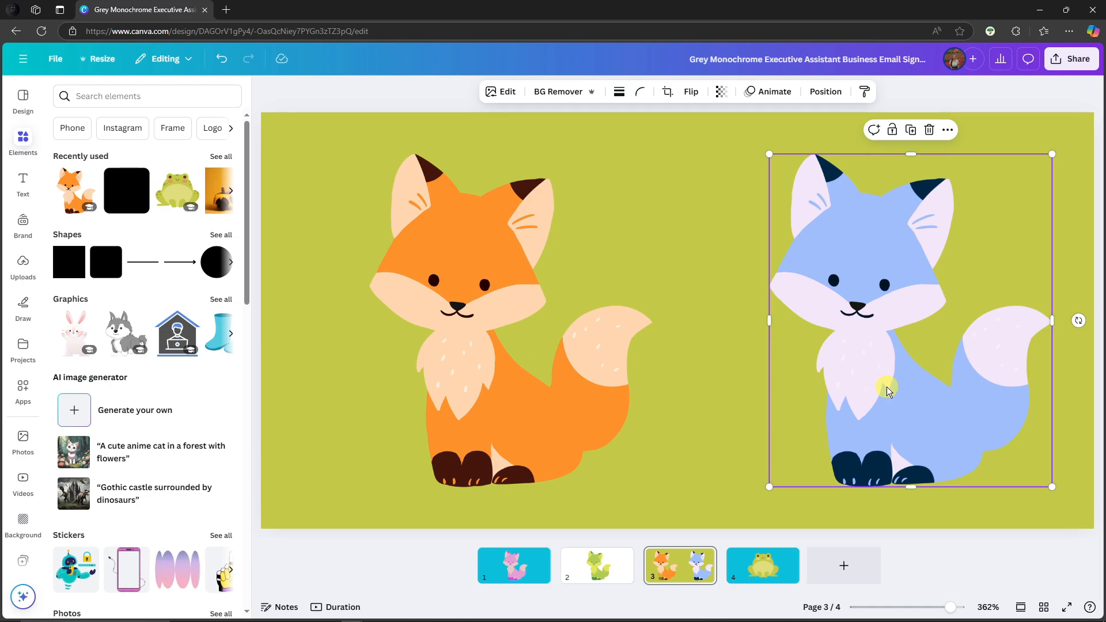
Change the brown of the frog's eyes and mouth on page 4 to the turquoise document colour
{"action": "left_click", "coordinate": [778, 564]}
{"action": "left_click", "coordinate": [666, 274]}
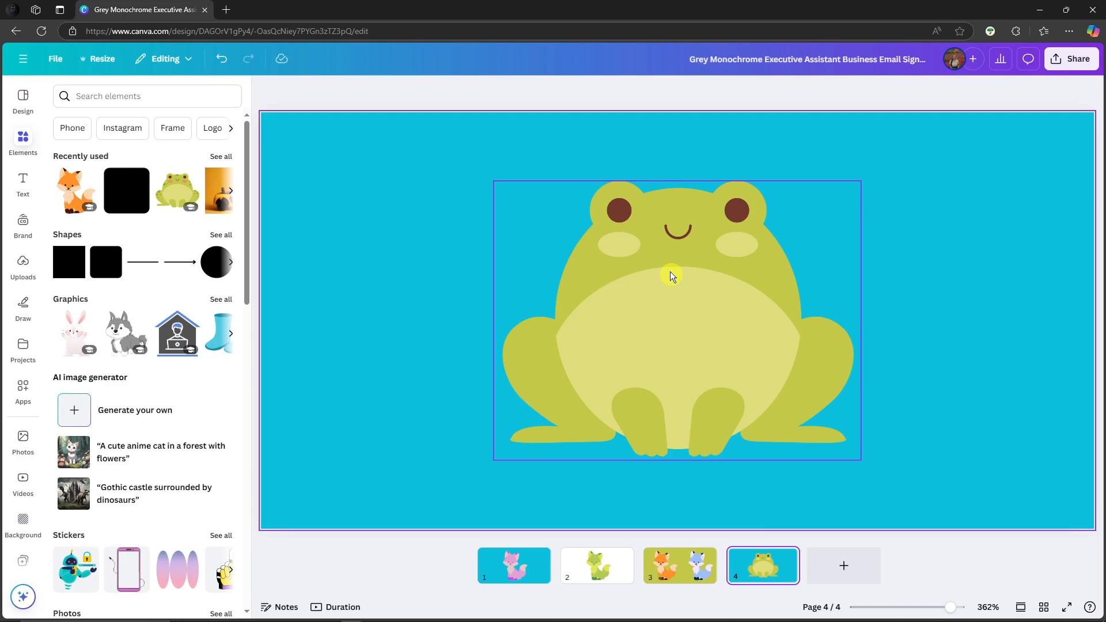
{"action": "left_click", "coordinate": [531, 92]}
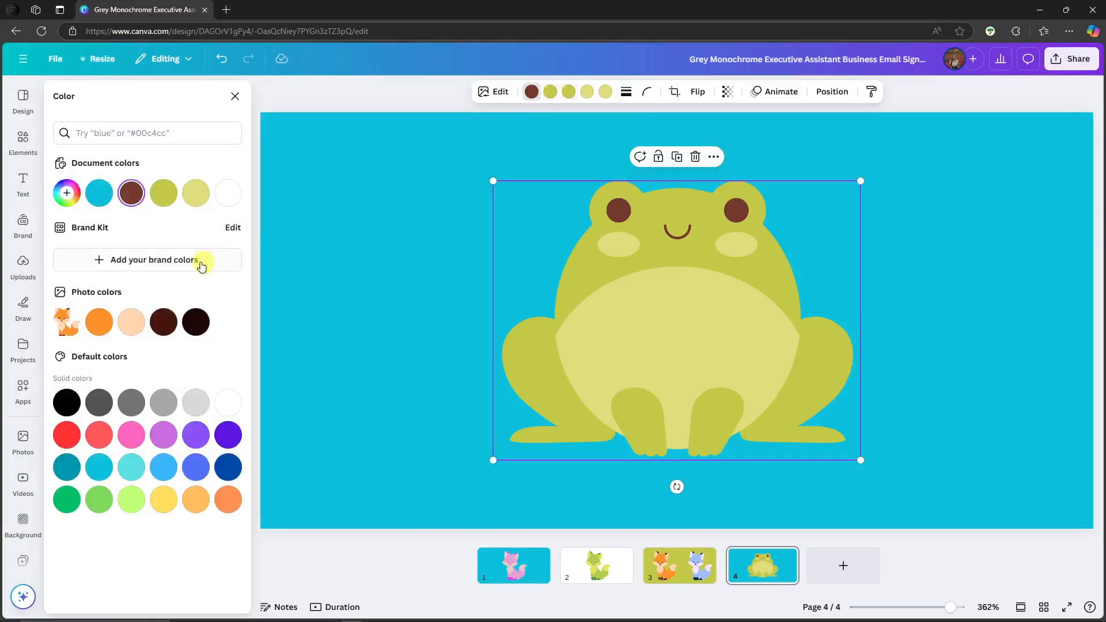
{"action": "left_click", "coordinate": [99, 193]}
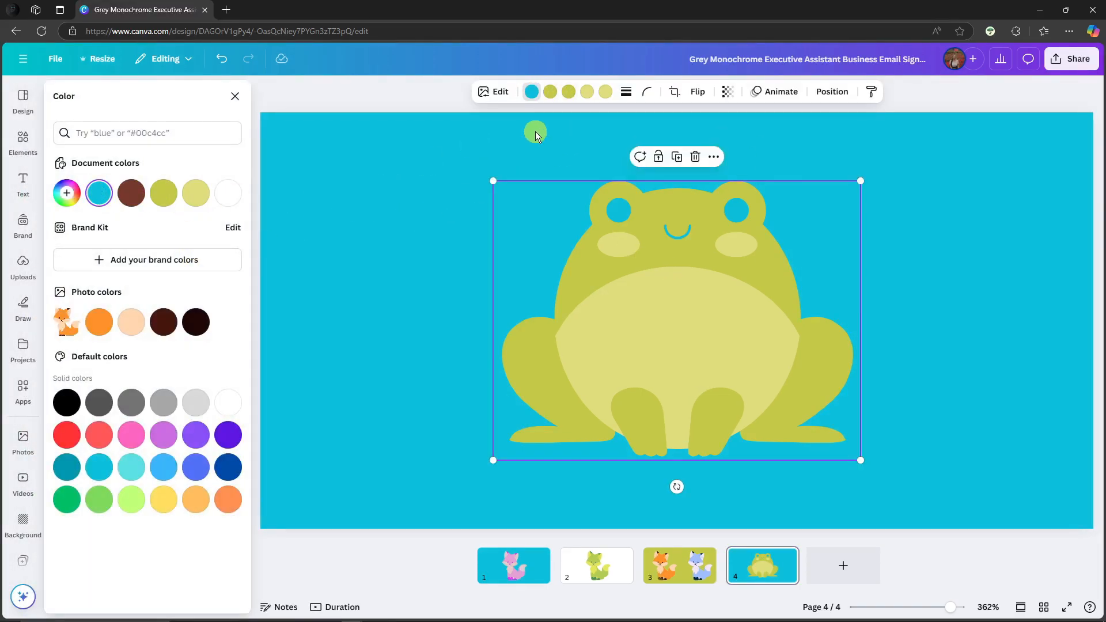
View the frog's image editing options and return to the two foxes on page 3
{"action": "left_click", "coordinate": [495, 94]}
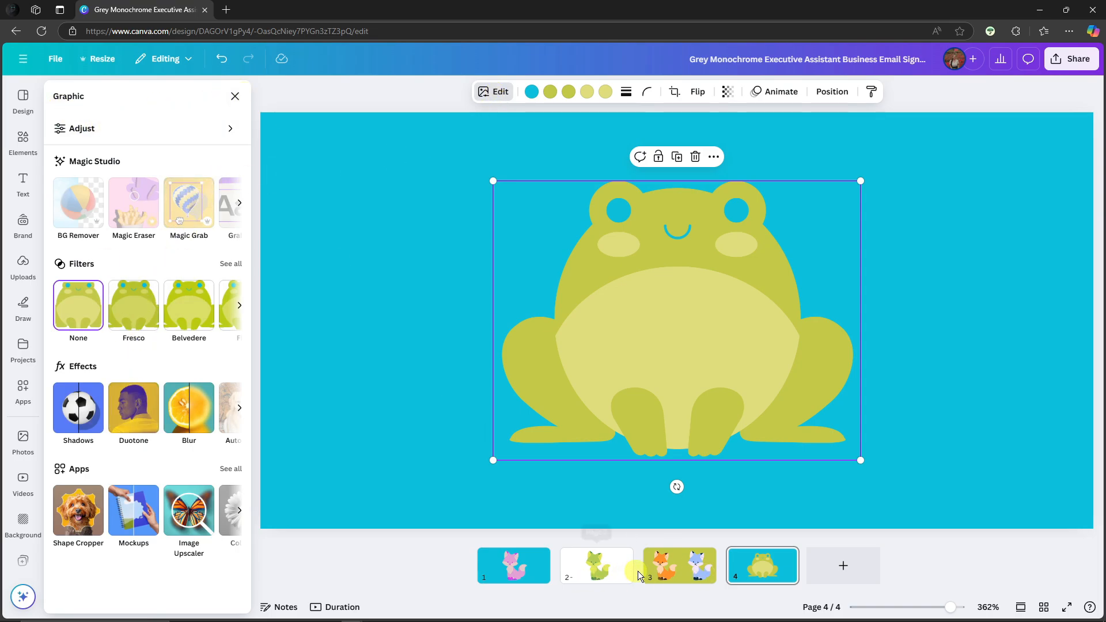
{"action": "left_click", "coordinate": [669, 574]}
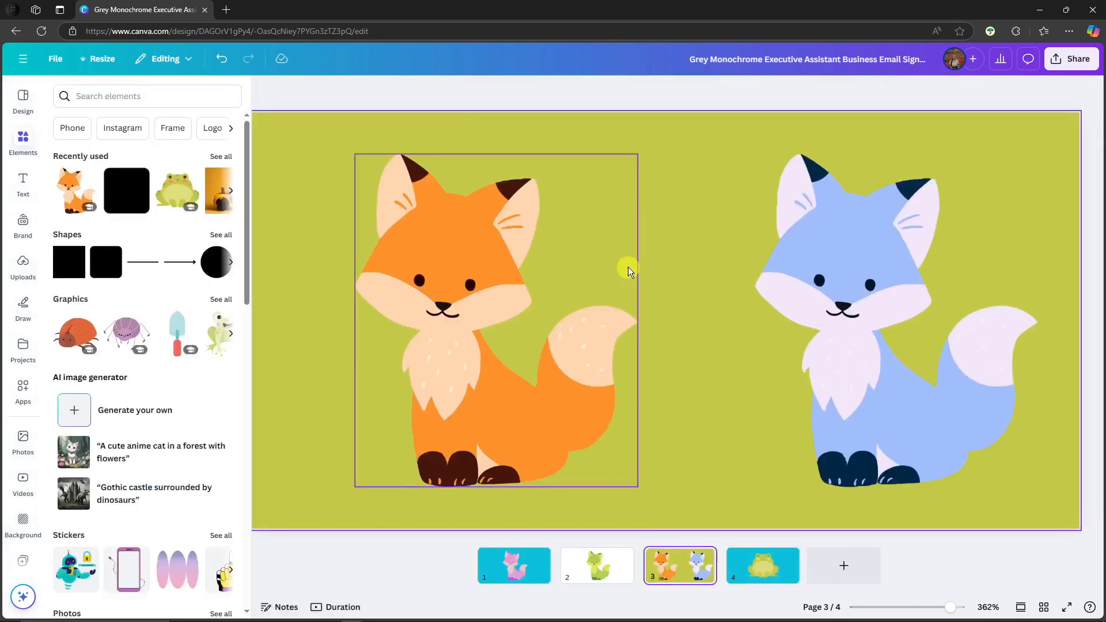
{"action": "left_click", "coordinate": [946, 290]}
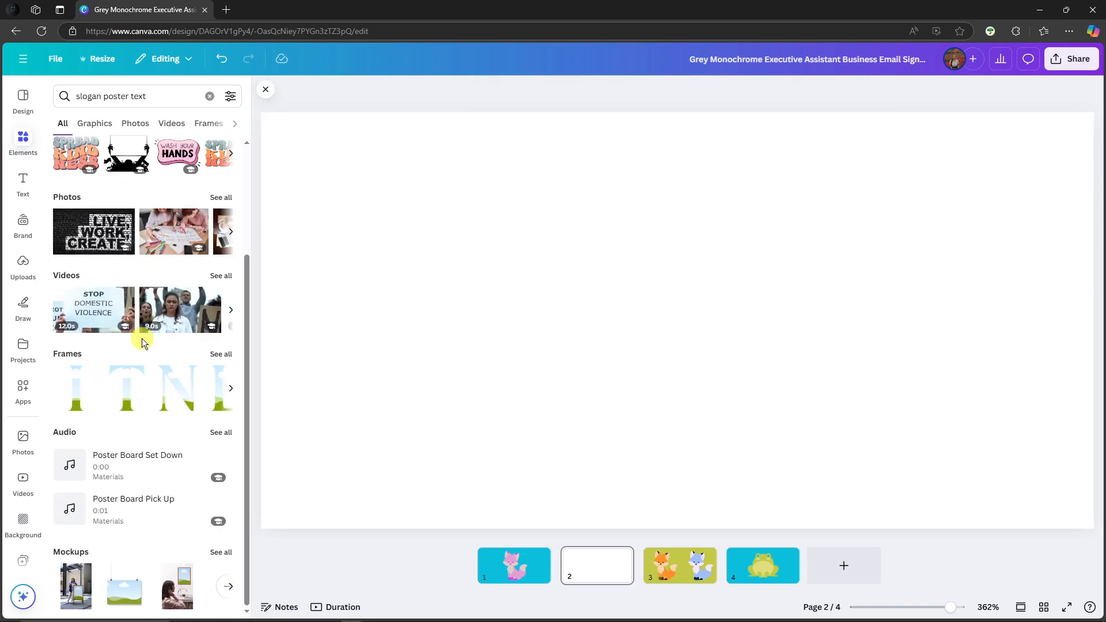
Browse all graphics found for "slogan poster text" and add the round "Good Vibes" lettering to page 2
{"action": "scroll", "coordinate": [142, 337], "scroll_direction": "up", "scroll_amount": 3}
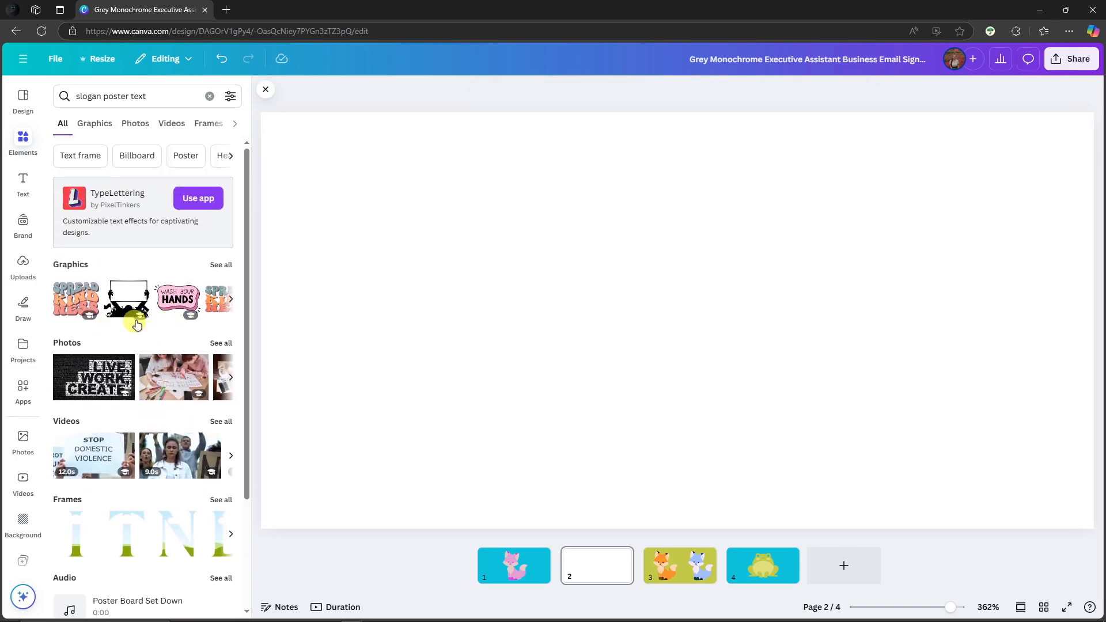
{"action": "left_click", "coordinate": [222, 265]}
{"action": "scroll", "coordinate": [148, 331], "scroll_direction": "down", "scroll_amount": 1}
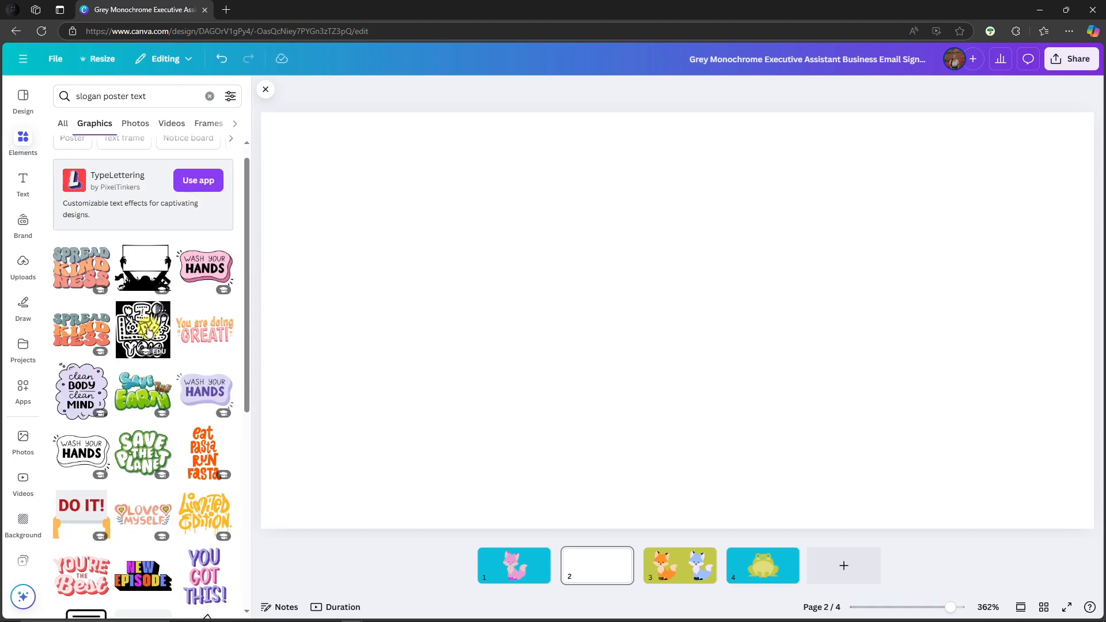
{"action": "scroll", "coordinate": [148, 331], "scroll_direction": "down", "scroll_amount": 2}
{"action": "scroll", "coordinate": [125, 387], "scroll_direction": "down", "scroll_amount": 3}
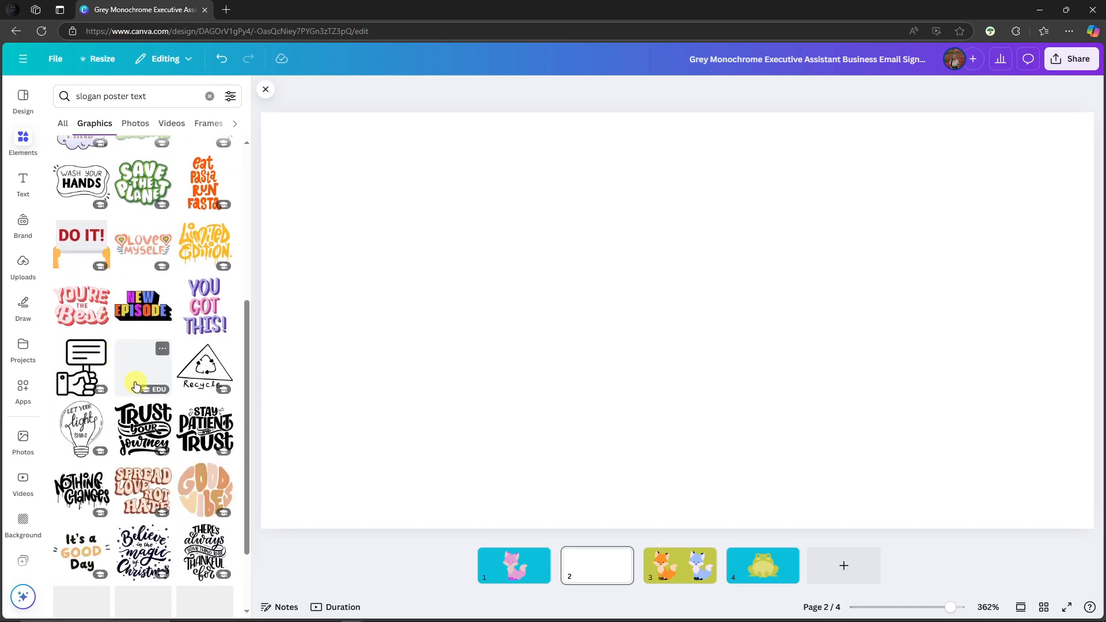
{"action": "scroll", "coordinate": [135, 386], "scroll_direction": "down", "scroll_amount": 2}
{"action": "left_click", "coordinate": [205, 394]}
Enlarge the "Good Vibes" graphic and position it near the centre of page 2
{"action": "left_click_drag", "start_coordinate": [647, 291], "coordinate": [605, 266]}
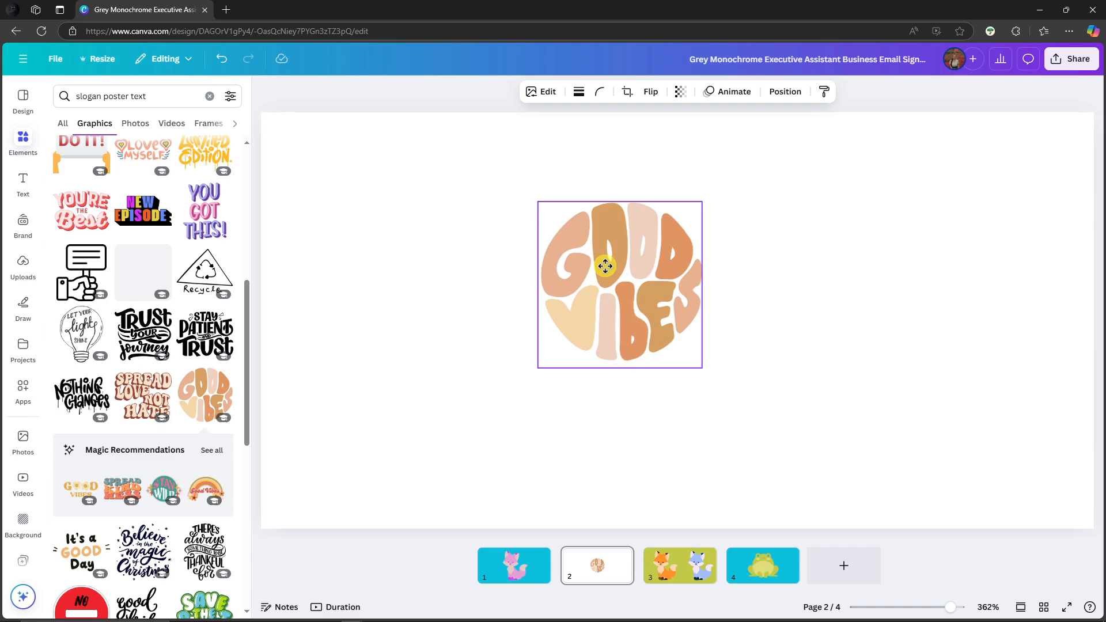
{"action": "left_click_drag", "start_coordinate": [701, 367], "coordinate": [829, 484]}
{"action": "left_click_drag", "start_coordinate": [731, 353], "coordinate": [709, 339]}
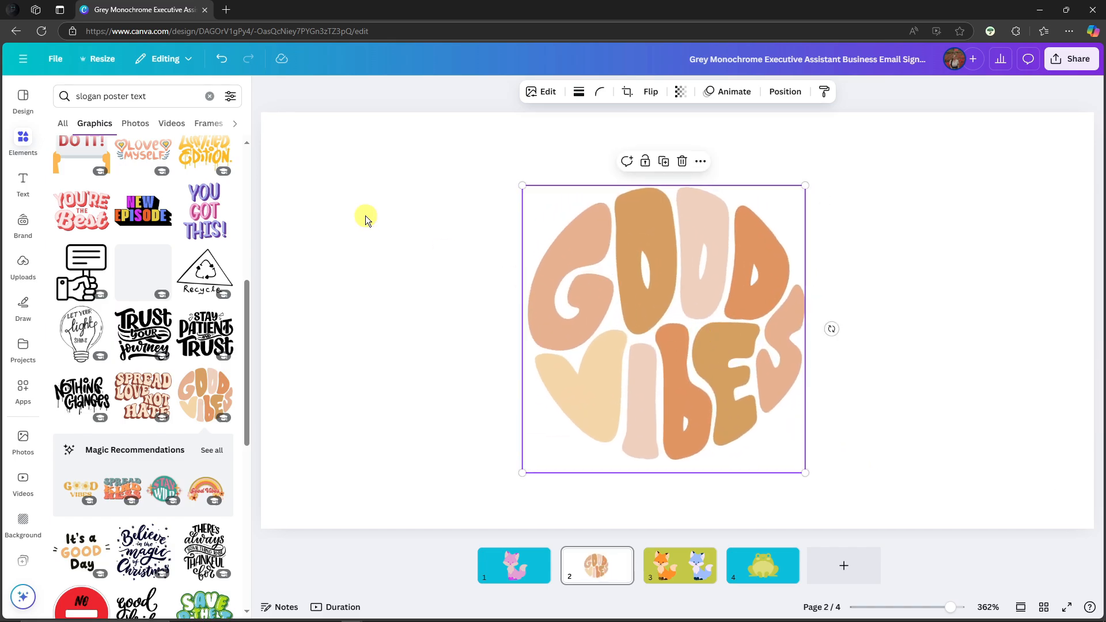
Try the light and olive-green document colours as page 2's background and settle on turquoise blue
{"action": "left_click", "coordinate": [400, 224]}
{"action": "left_click", "coordinate": [617, 93]}
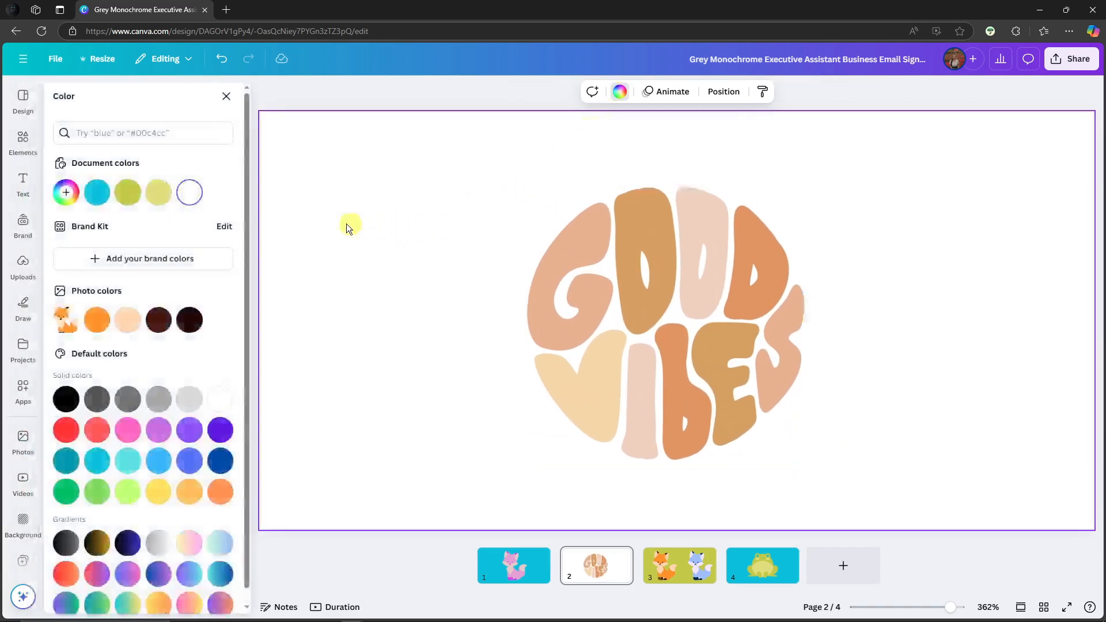
{"action": "left_click", "coordinate": [158, 196]}
{"action": "left_click", "coordinate": [127, 194]}
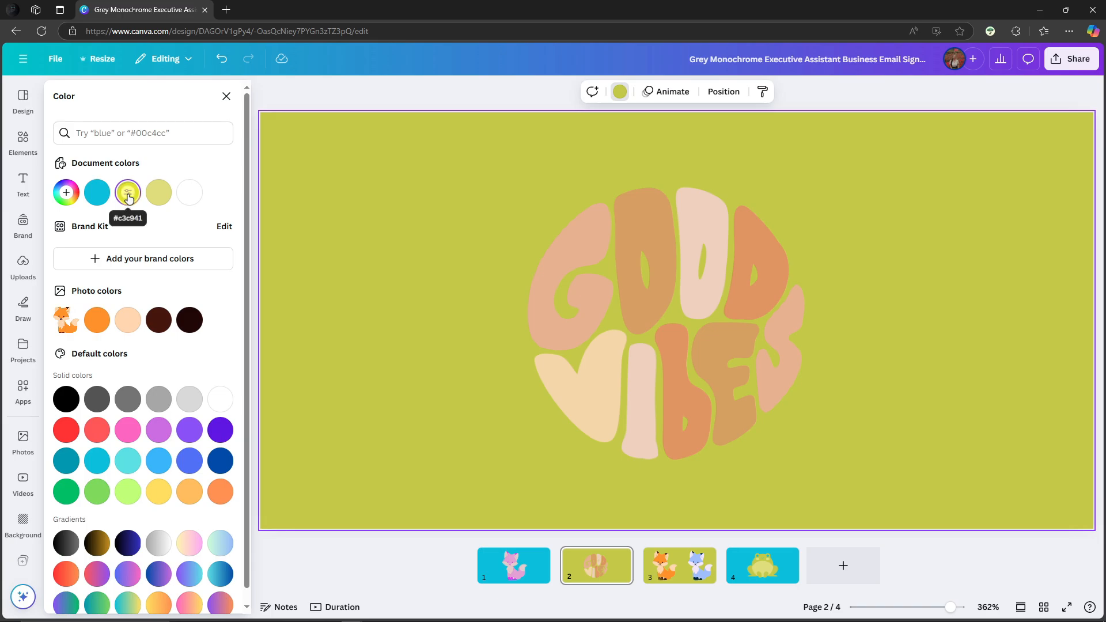
{"action": "left_click", "coordinate": [96, 192]}
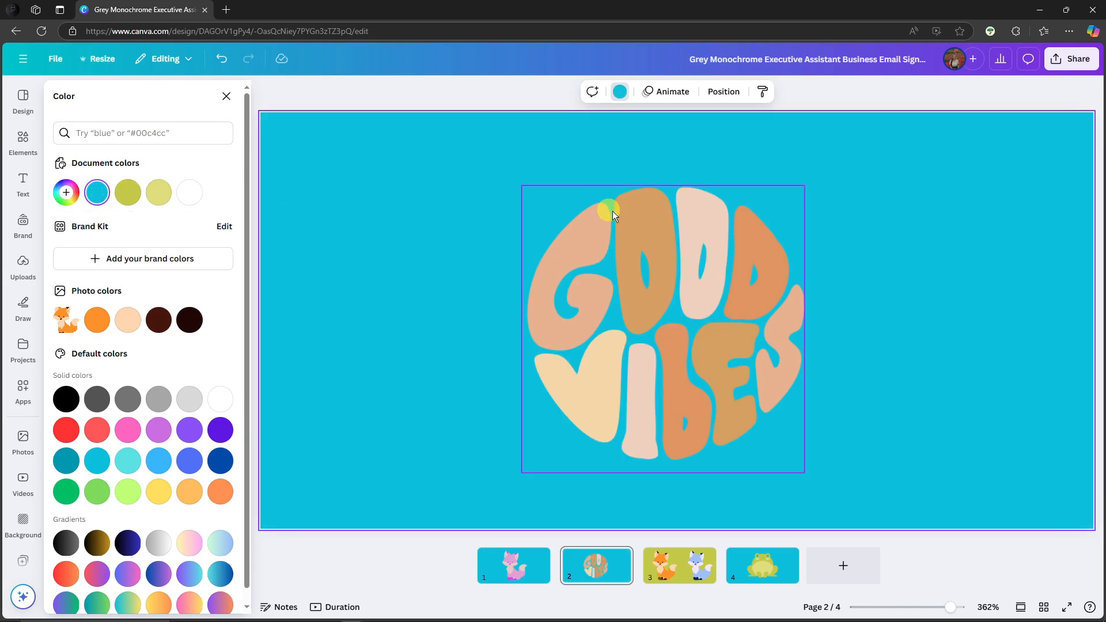
Recolour the "Good Vibes" graphic's orange tone through Color edit with hue 63 and a strongly reduced saturation
{"action": "left_click", "coordinate": [659, 216]}
{"action": "left_click", "coordinate": [392, 191]}
{"action": "left_click", "coordinate": [707, 274]}
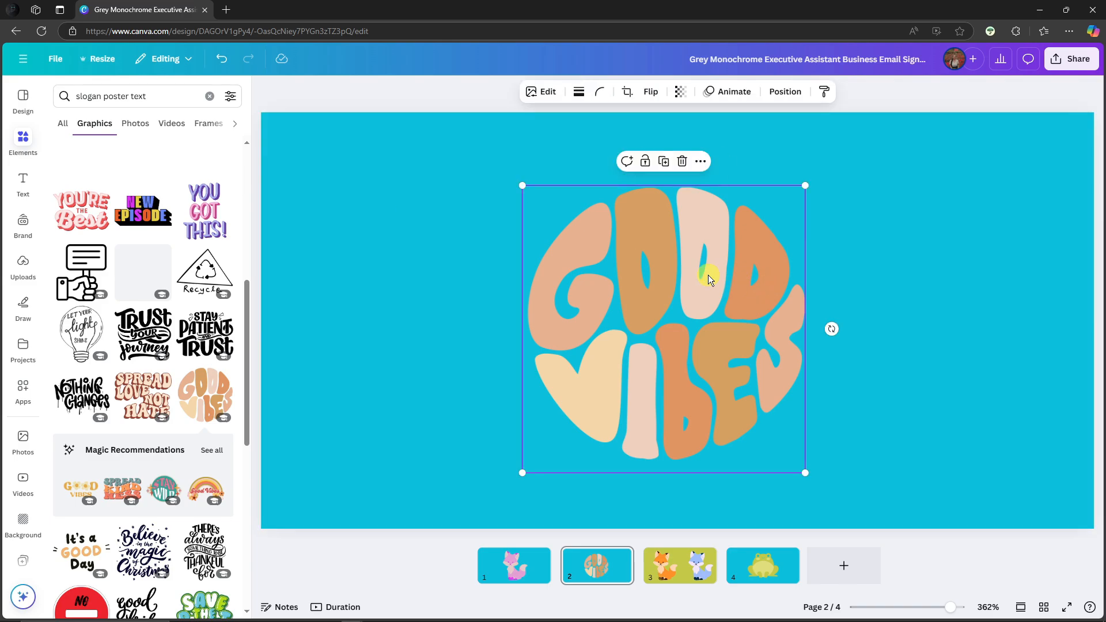
{"action": "left_click", "coordinate": [546, 93]}
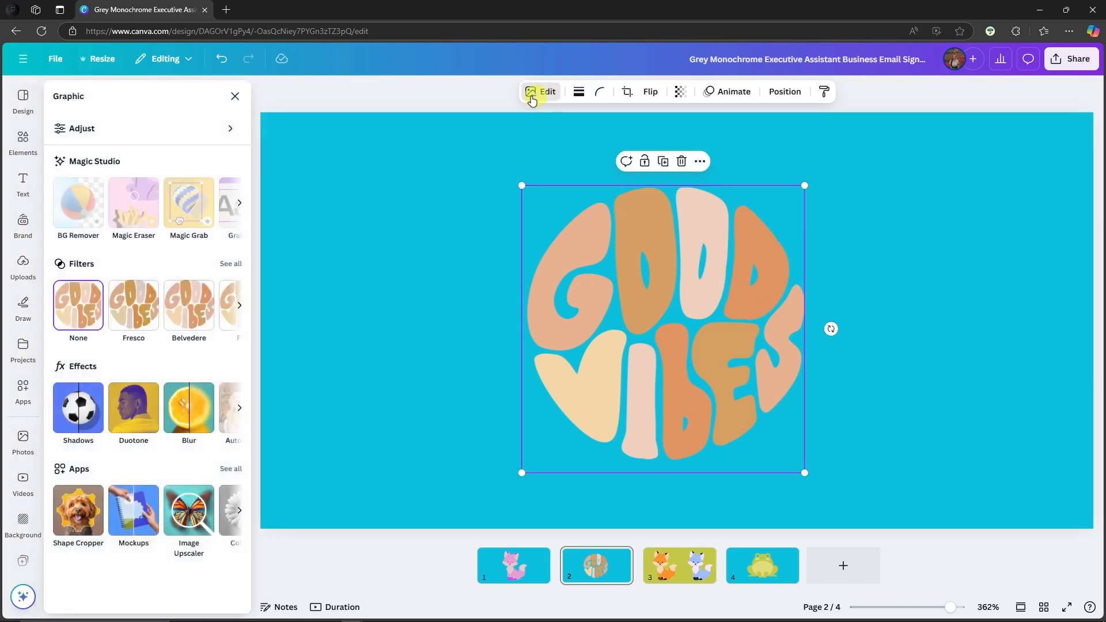
{"action": "left_click", "coordinate": [113, 126]}
{"action": "scroll", "coordinate": [163, 263], "scroll_direction": "down", "scroll_amount": 6}
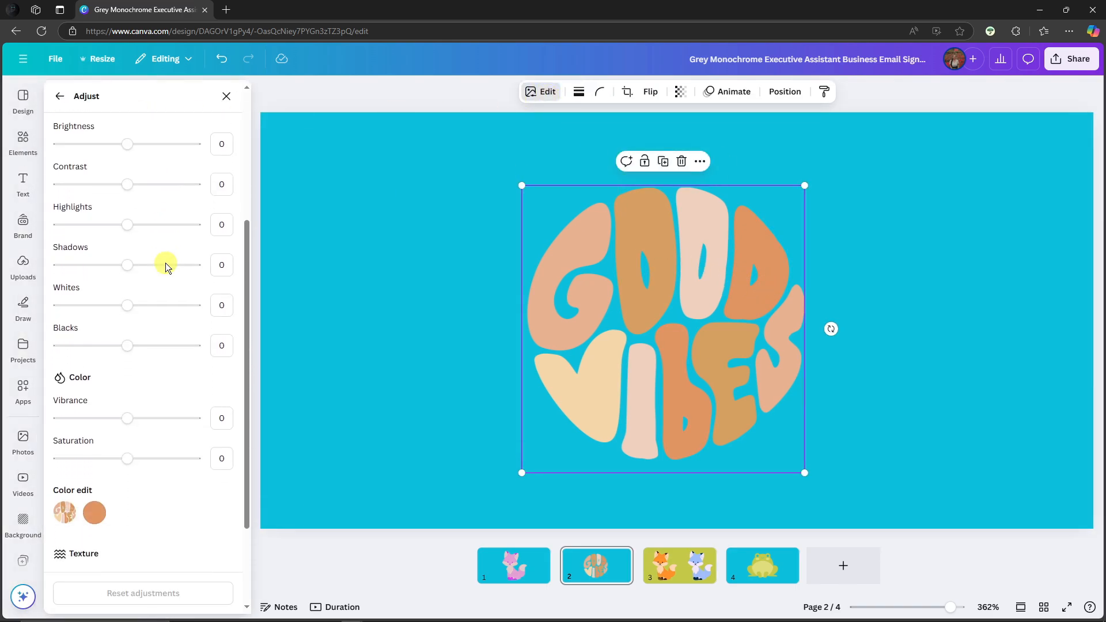
{"action": "left_click", "coordinate": [93, 388]}
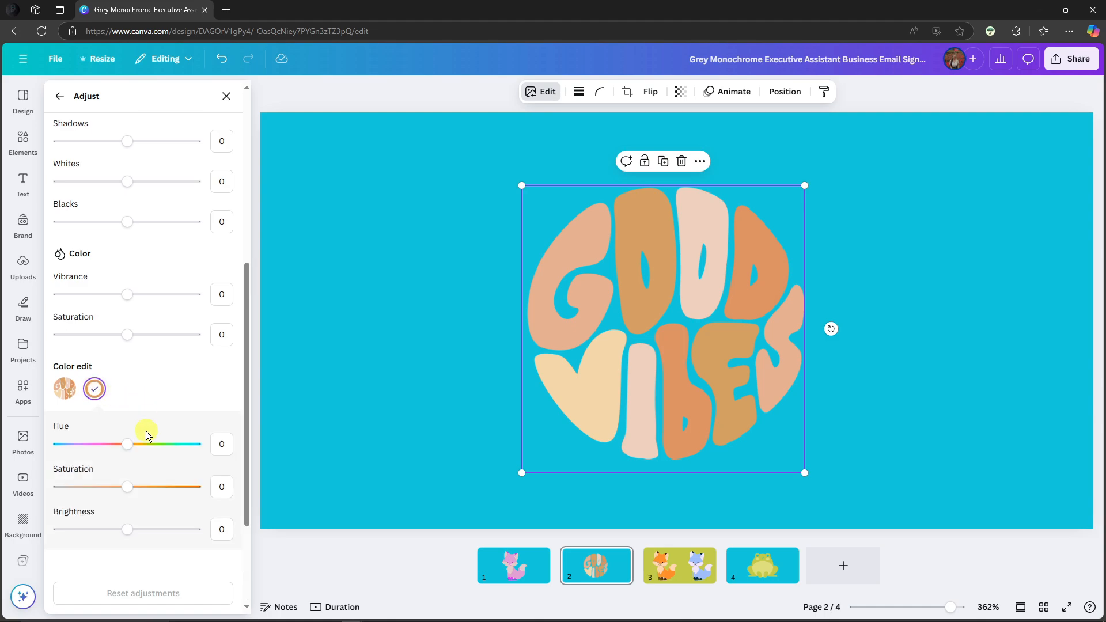
{"action": "left_click_drag", "start_coordinate": [125, 448], "coordinate": [174, 451]}
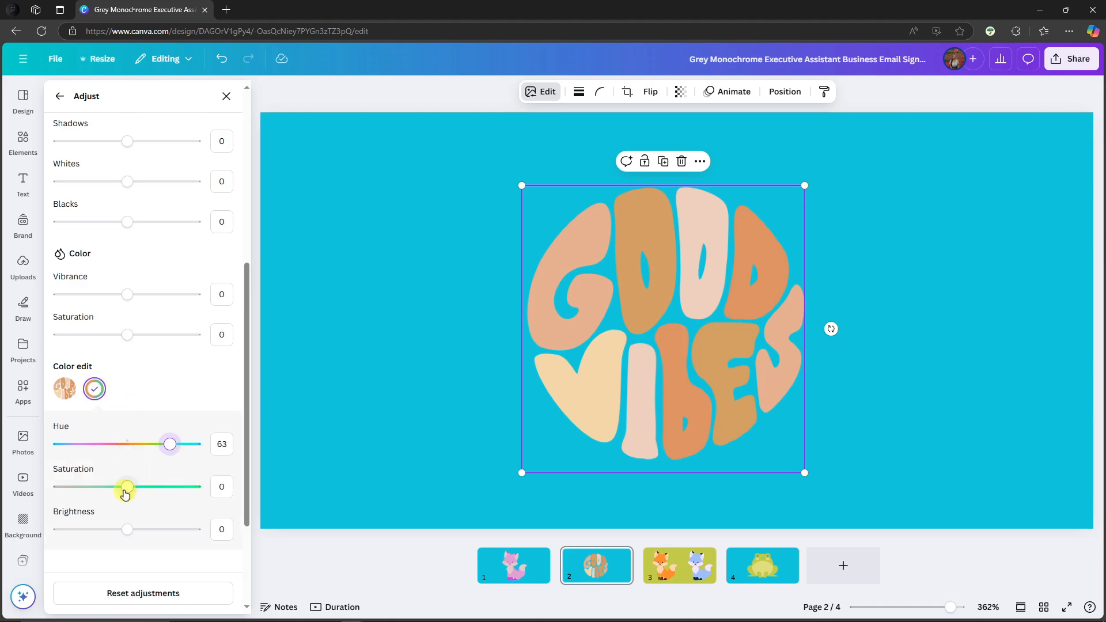
{"action": "left_click_drag", "start_coordinate": [125, 486], "coordinate": [58, 486]}
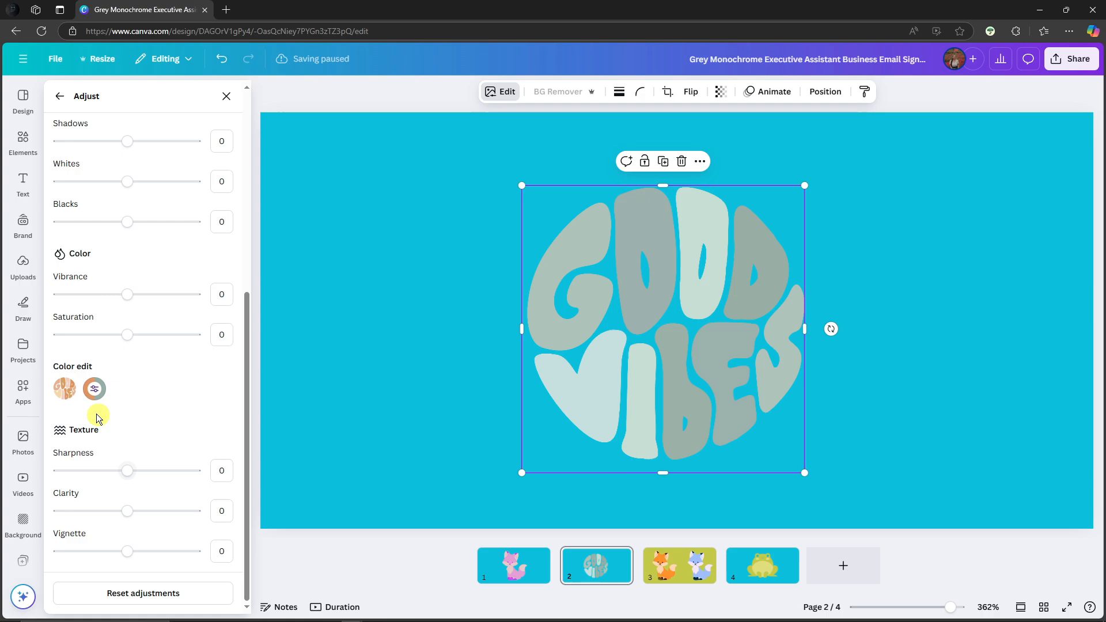
Recolour the "Good Vibes" graphic through Color edit with hue -55, saturation 78 and brightness -71, and shift it slightly up and right
{"action": "left_click", "coordinate": [94, 388]}
{"action": "scroll", "coordinate": [113, 516], "scroll_direction": "down", "scroll_amount": 2}
{"action": "left_click_drag", "start_coordinate": [136, 383], "coordinate": [176, 385]}
{"action": "left_click_drag", "start_coordinate": [172, 303], "coordinate": [181, 338]}
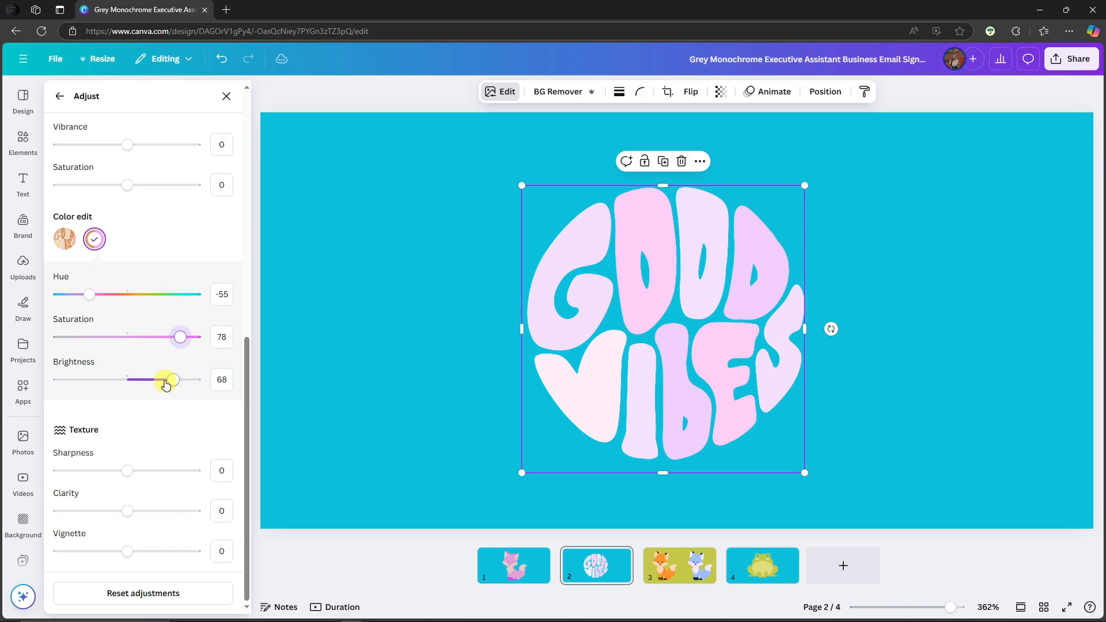
{"action": "left_click_drag", "start_coordinate": [179, 381], "coordinate": [78, 377]}
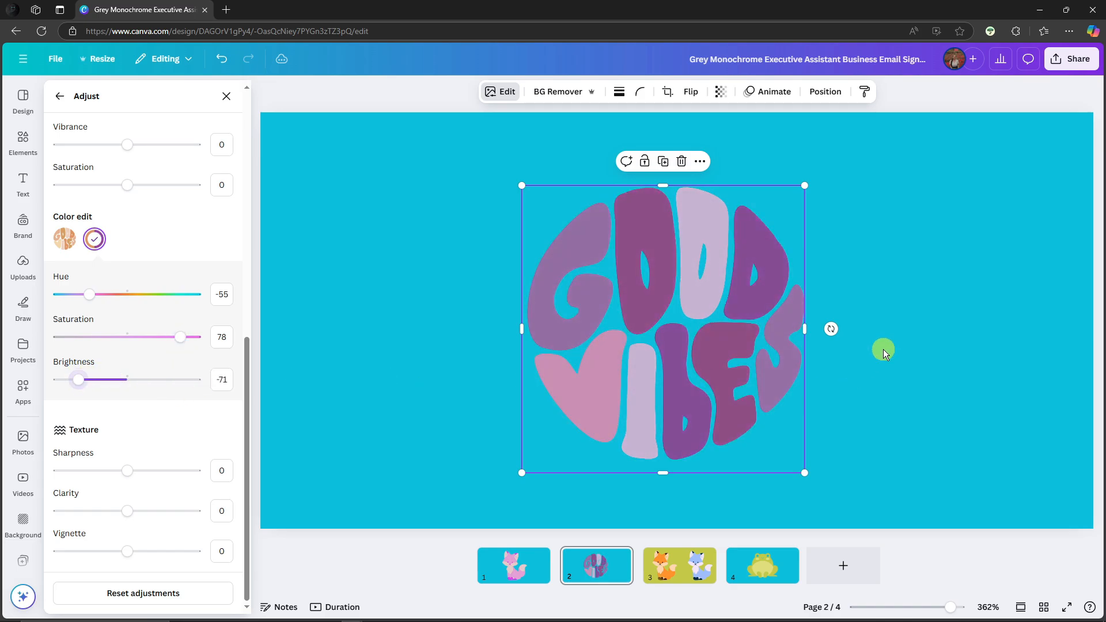
{"action": "left_click_drag", "start_coordinate": [630, 365], "coordinate": [628, 347]}
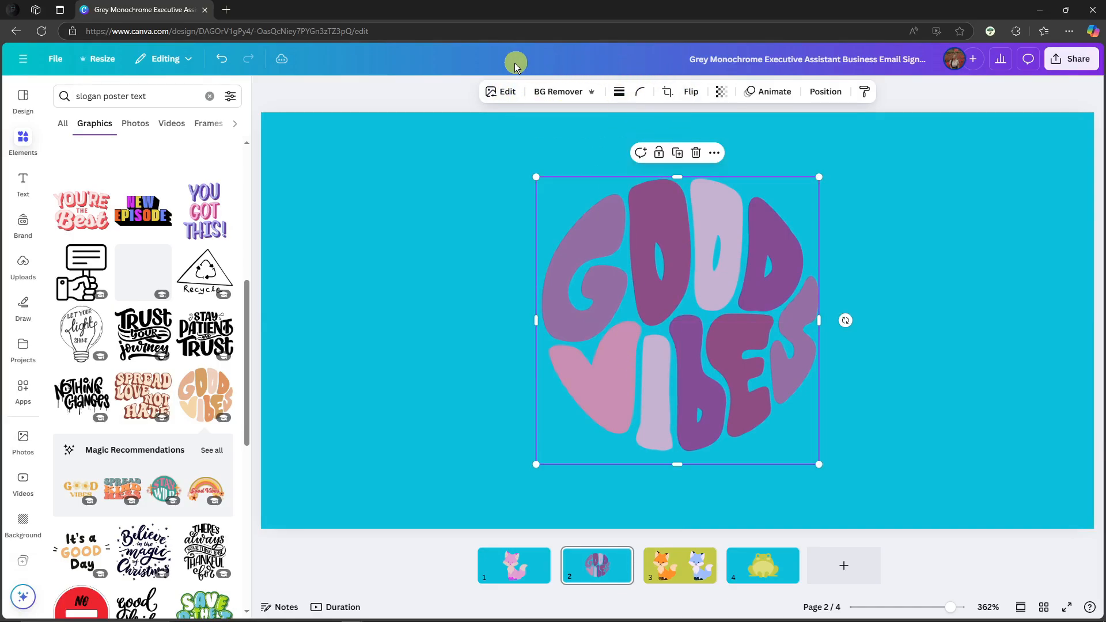
{"action": "left_click", "coordinate": [503, 361]}
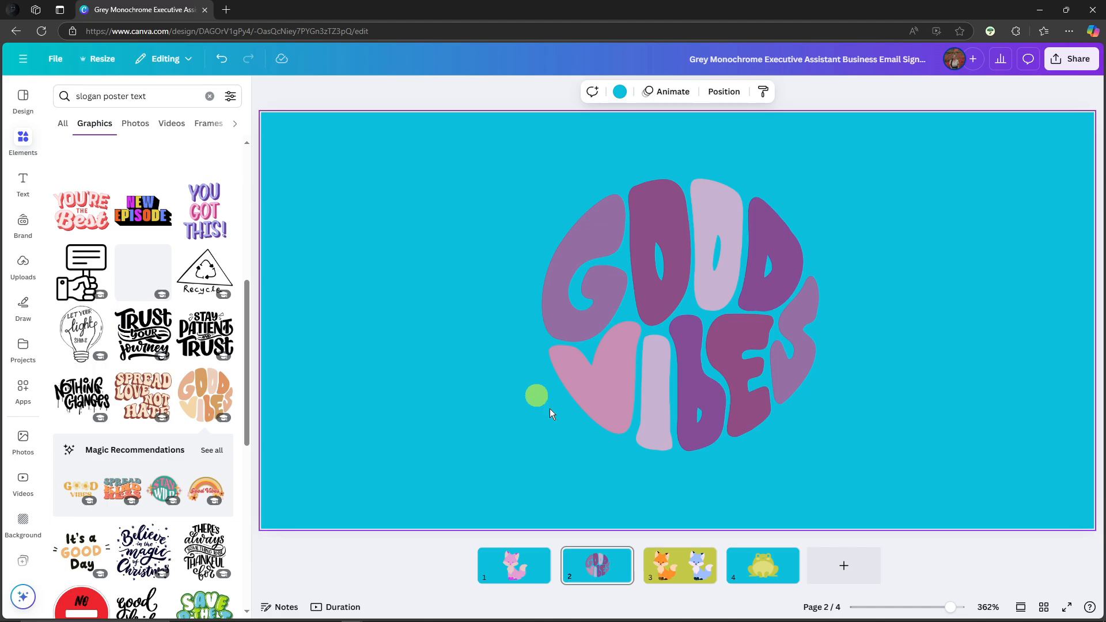
Select the frog on page 4 to view its editable colour swatches
{"action": "left_click", "coordinate": [766, 570]}
{"action": "left_click", "coordinate": [617, 236]}
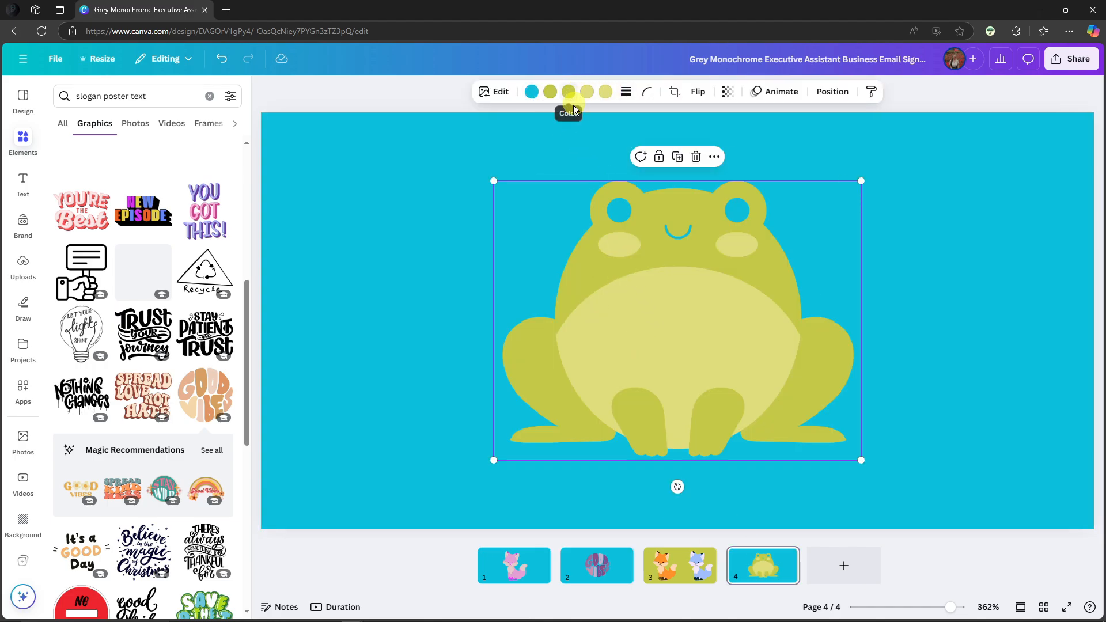
Set the Vibrance of the pink fox on page 1 to 84 in its image adjustments
{"action": "left_click", "coordinate": [539, 567]}
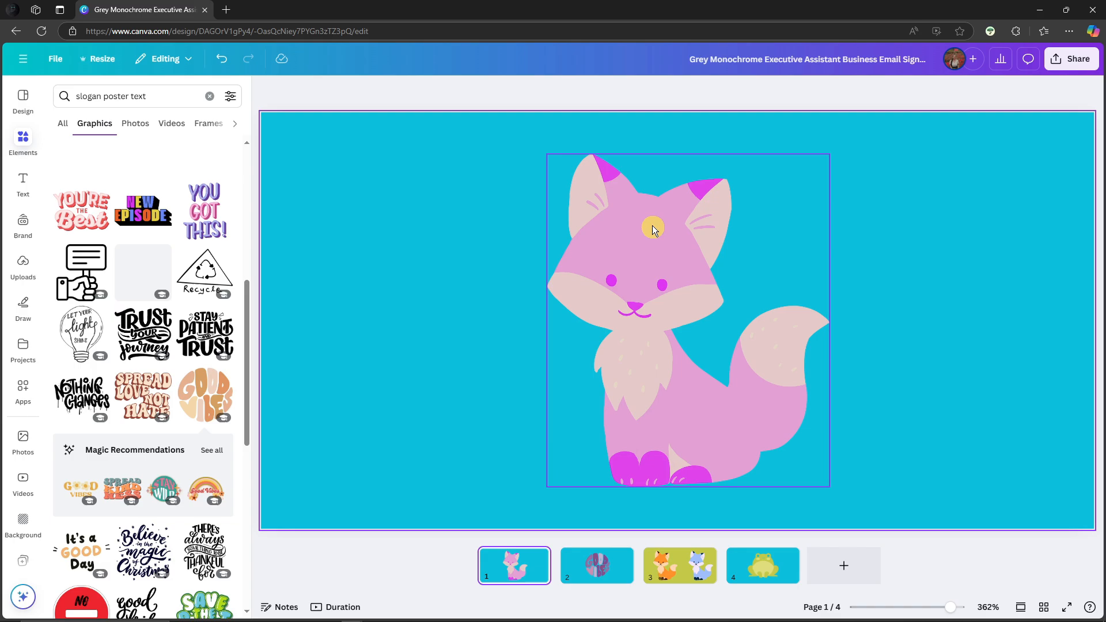
{"action": "left_click", "coordinate": [582, 287]}
{"action": "left_click", "coordinate": [500, 91]}
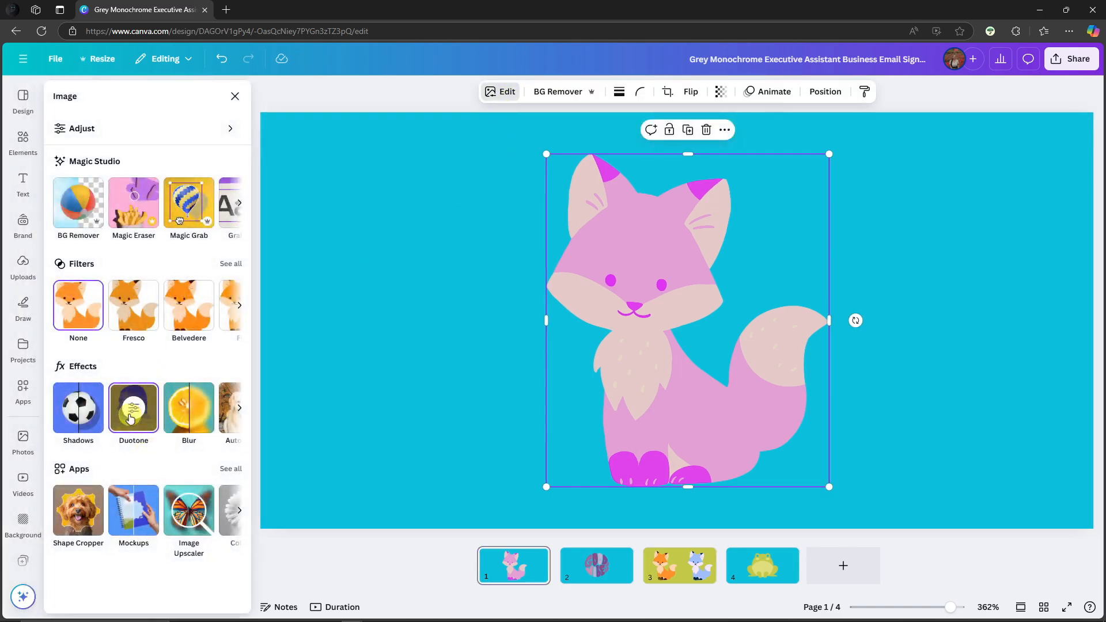
{"action": "left_click", "coordinate": [109, 125]}
{"action": "scroll", "coordinate": [156, 260], "scroll_direction": "down", "scroll_amount": 4}
{"action": "scroll", "coordinate": [164, 287], "scroll_direction": "down", "scroll_amount": 2}
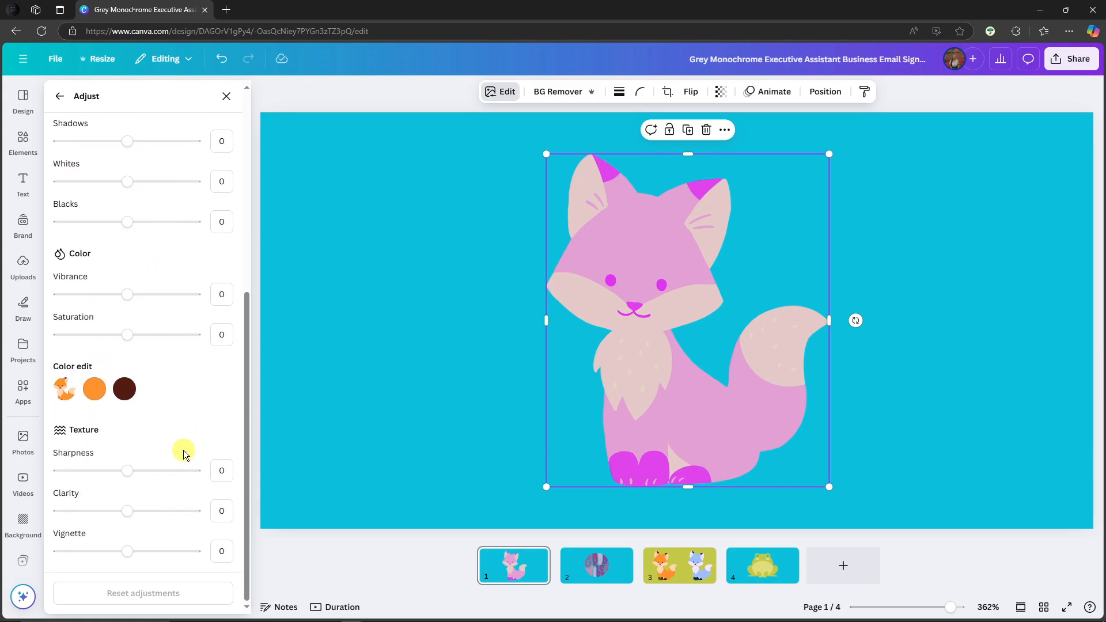
{"action": "scroll", "coordinate": [176, 460], "scroll_direction": "up", "scroll_amount": 3}
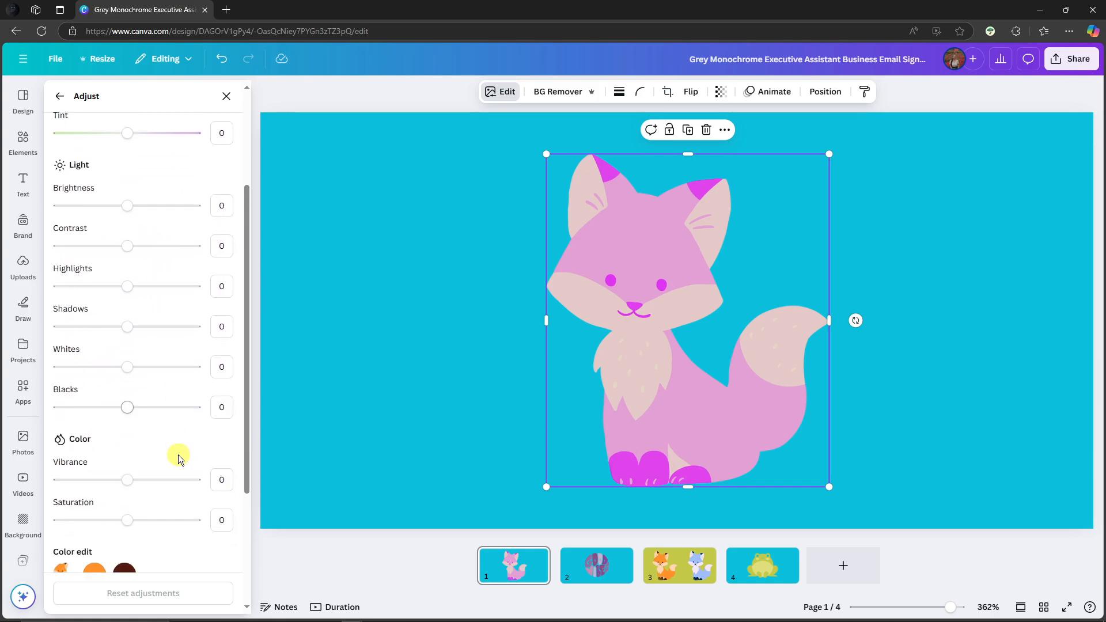
{"action": "scroll", "coordinate": [115, 422], "scroll_direction": "down", "scroll_amount": 1}
{"action": "left_click_drag", "start_coordinate": [164, 416], "coordinate": [184, 411]}
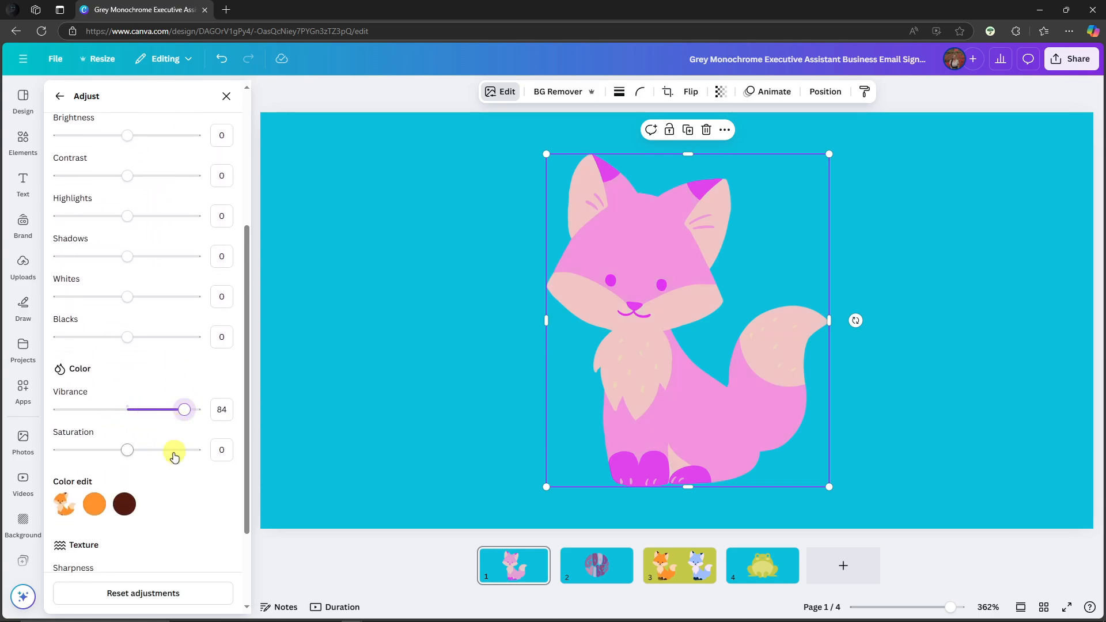
Look through the fox's other adjustments and the choices for the image area they apply to
{"action": "scroll", "coordinate": [118, 442], "scroll_direction": "down", "scroll_amount": 2}
{"action": "scroll", "coordinate": [105, 464], "scroll_direction": "up", "scroll_amount": 6}
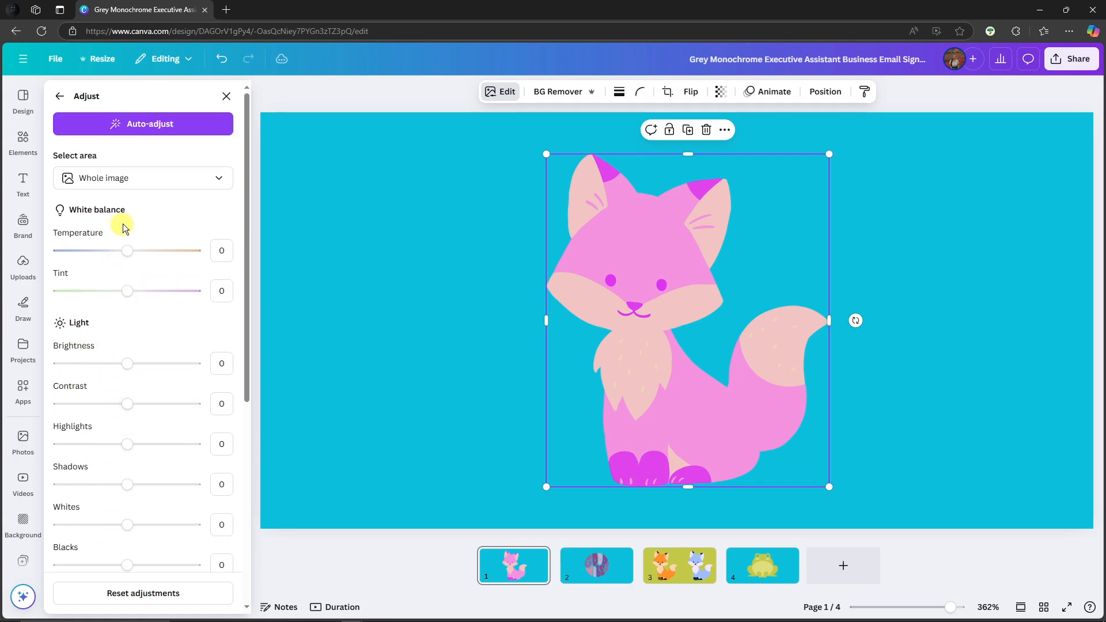
{"action": "left_click", "coordinate": [218, 178]}
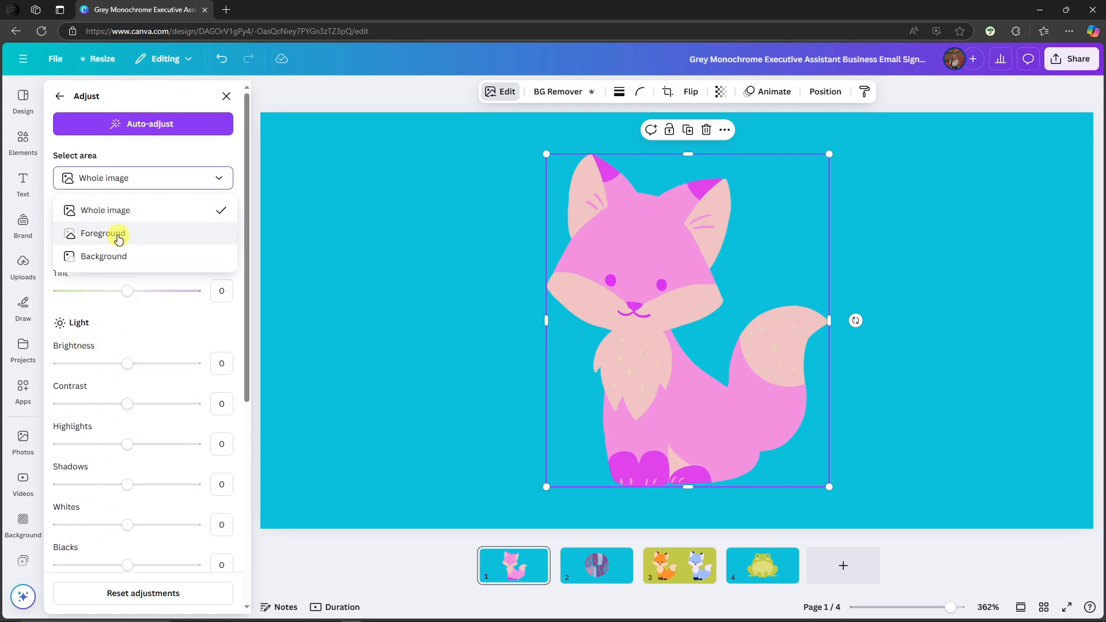
{"action": "left_click", "coordinate": [220, 180]}
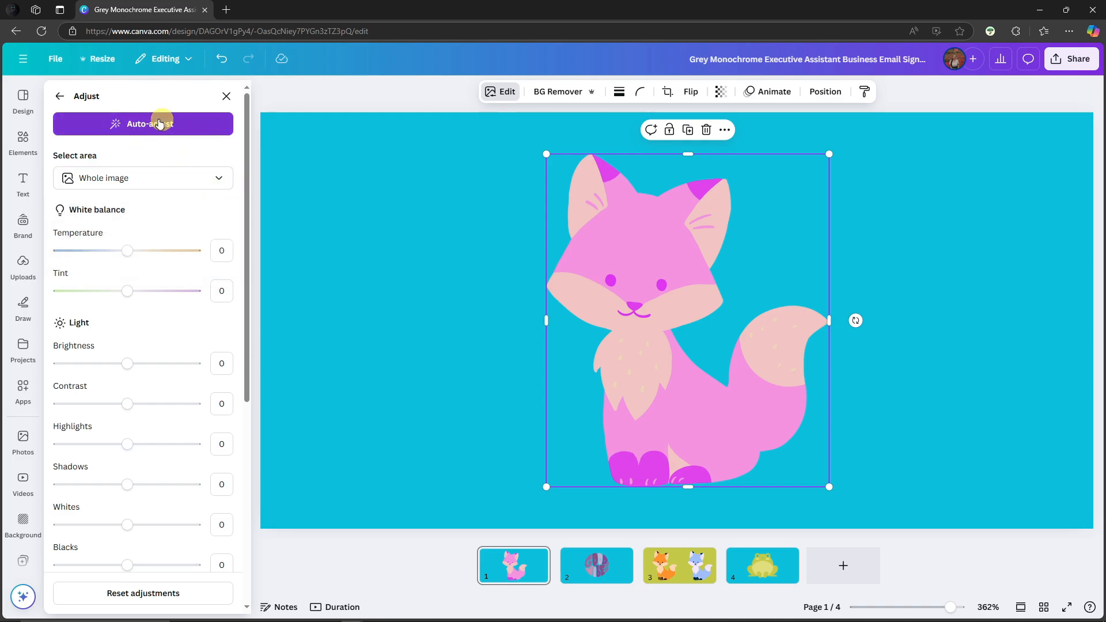
{"action": "left_click", "coordinate": [226, 95]}
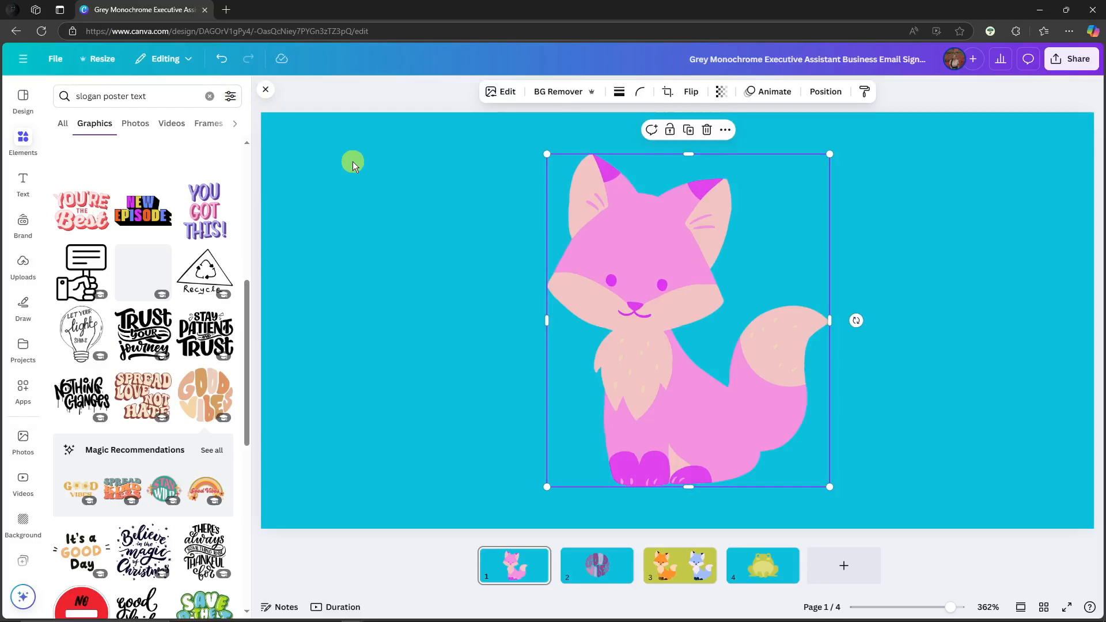
Shift the fox on page 1 slightly to the left and deselect it
{"action": "mouse_move", "coordinate": [664, 284]}
{"action": "left_mouse_down"}
{"action": "mouse_move", "coordinate": [632, 257]}
{"action": "mouse_move", "coordinate": [666, 283]}
{"action": "mouse_move", "coordinate": [662, 292]}
{"action": "mouse_move", "coordinate": [676, 289]}
{"action": "mouse_move", "coordinate": [650, 285]}
{"action": "left_mouse_up"}
{"action": "left_click", "coordinate": [459, 213]}
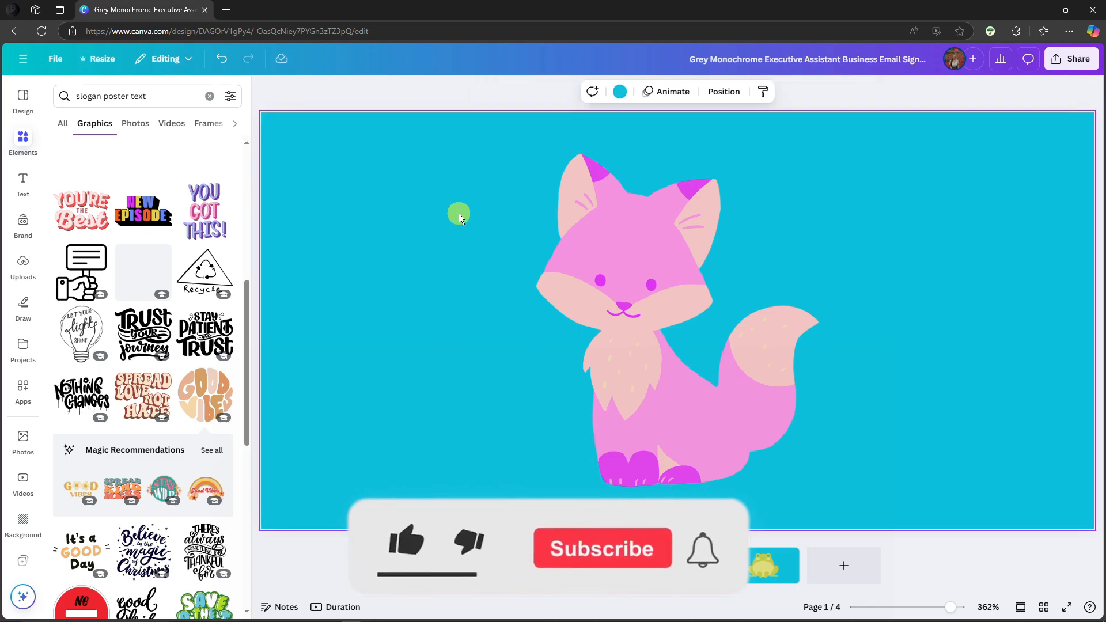